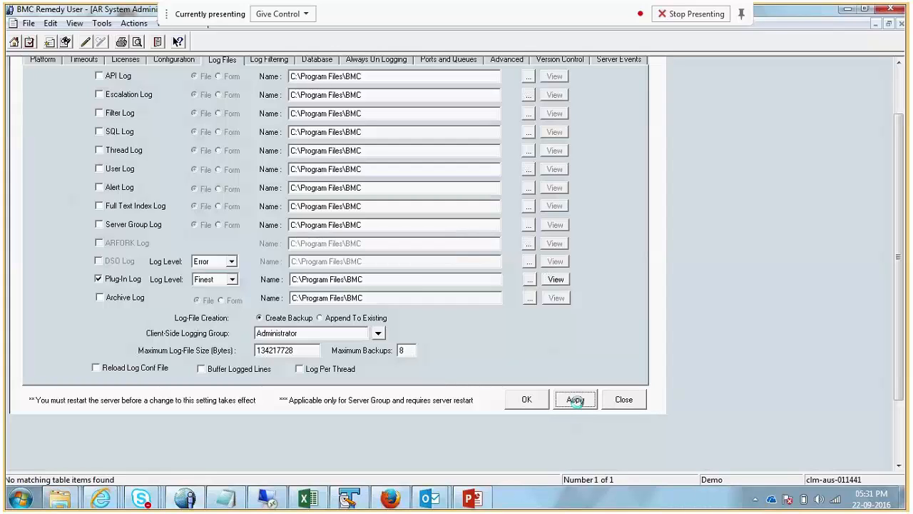
- Check the full file path configured for the Plug-In Log and mark its folder portion
left_click(488, 277)
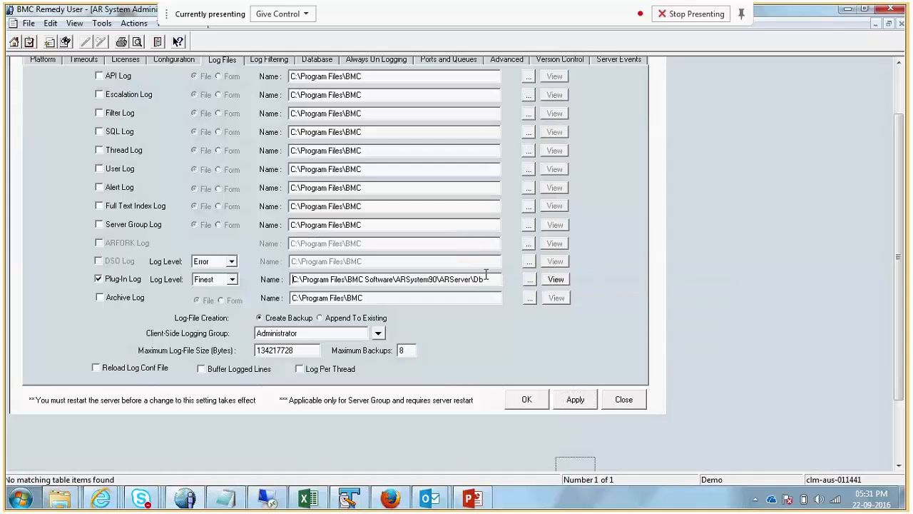
left_click(529, 279)
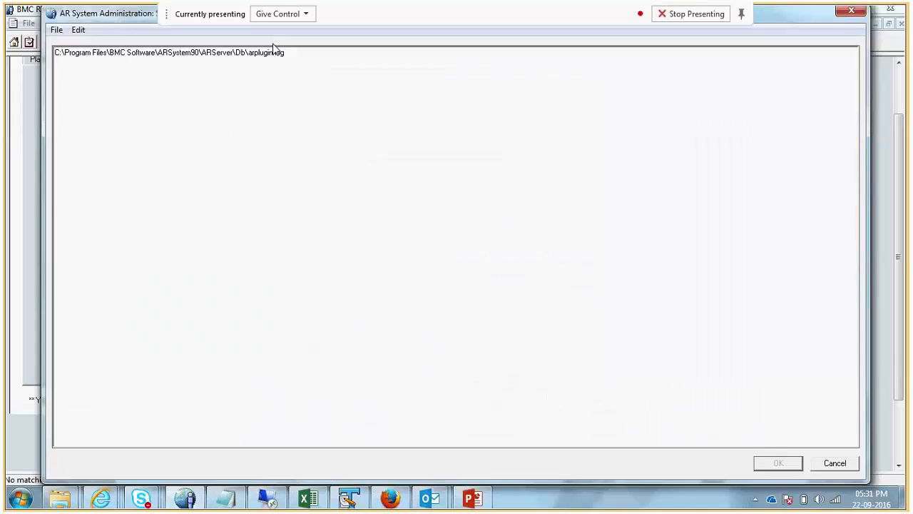
left_click_drag(248, 52, 147, 43)
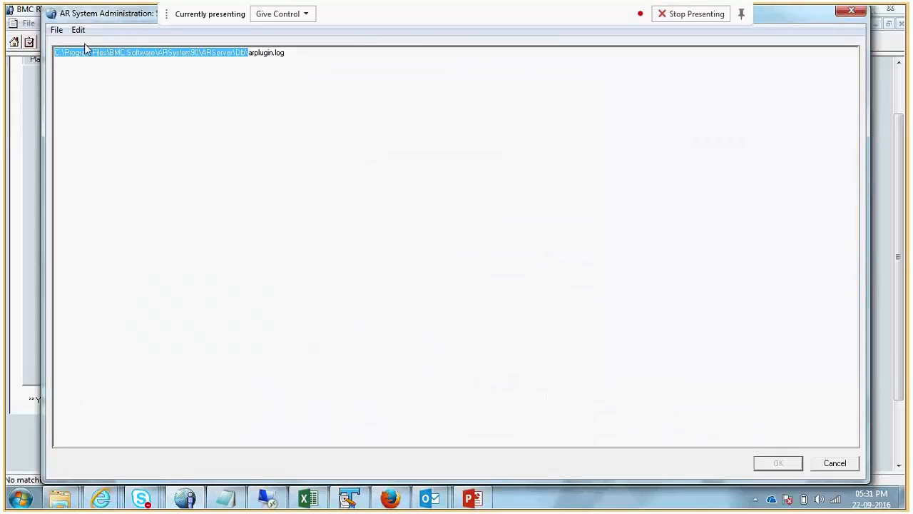
- Switch to the remote desktop session and open arplugin.log from the Db folder in a maximized TextPad window, dismissing the startup tip
left_click(265, 500)
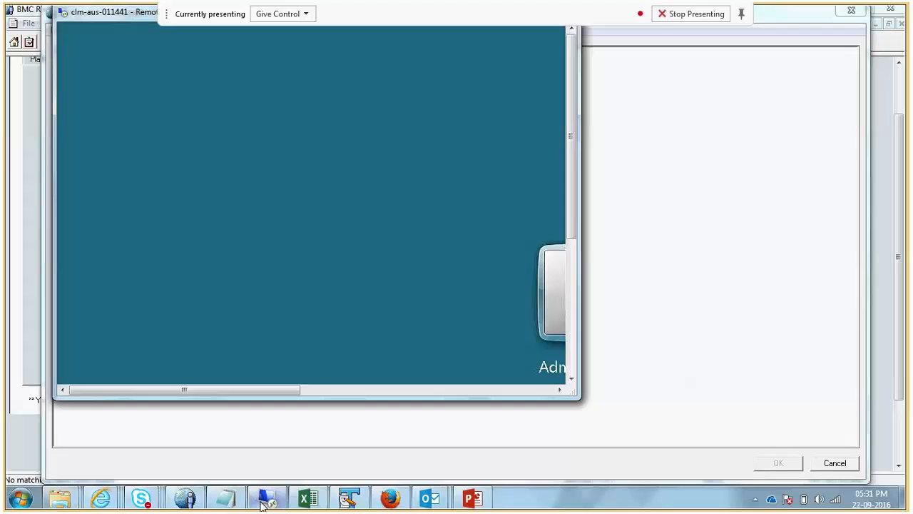
double_click(120, 15)
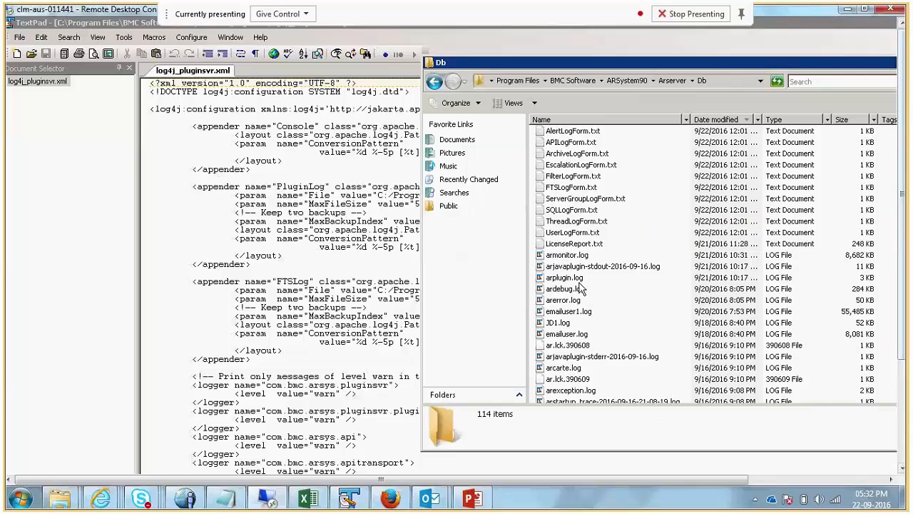
double_click(579, 280)
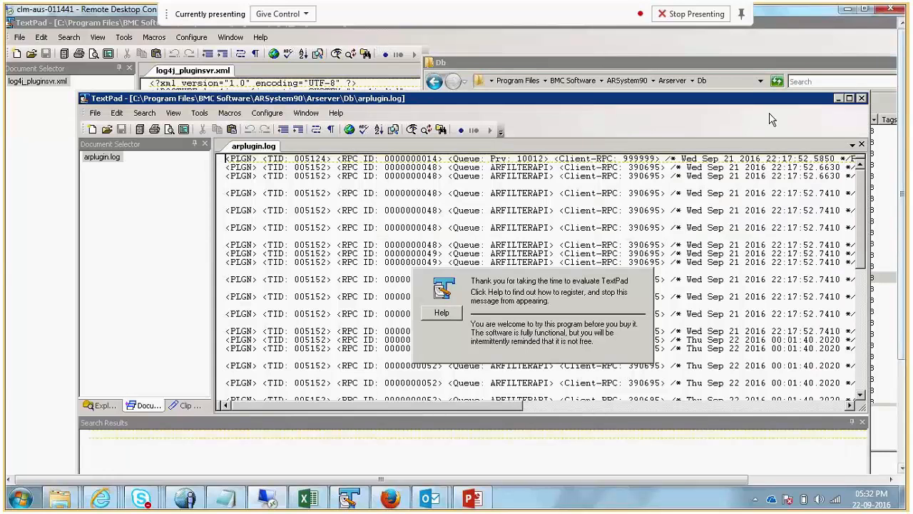
left_click(849, 98)
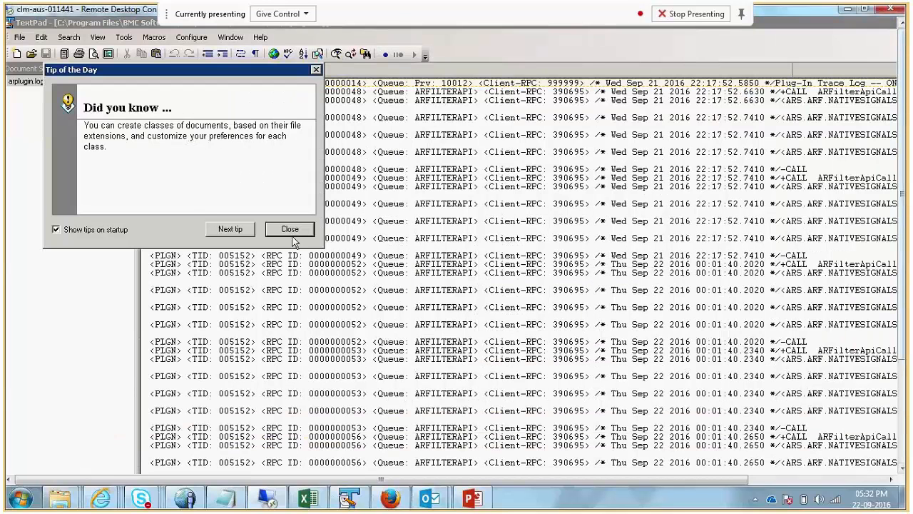
key("Escape")
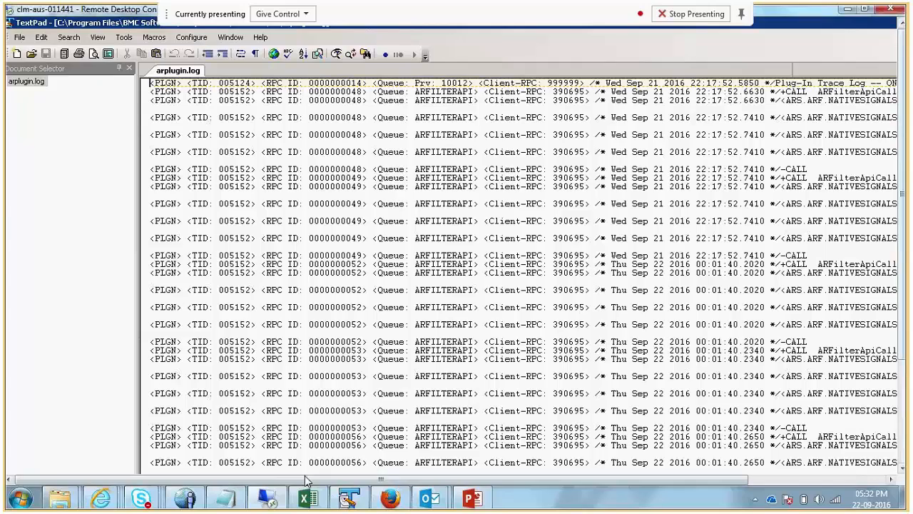
- Examine the arplugin.log entries, including the plug-in name, log levels and message text on each line
left_click_drag(307, 480, 570, 496)
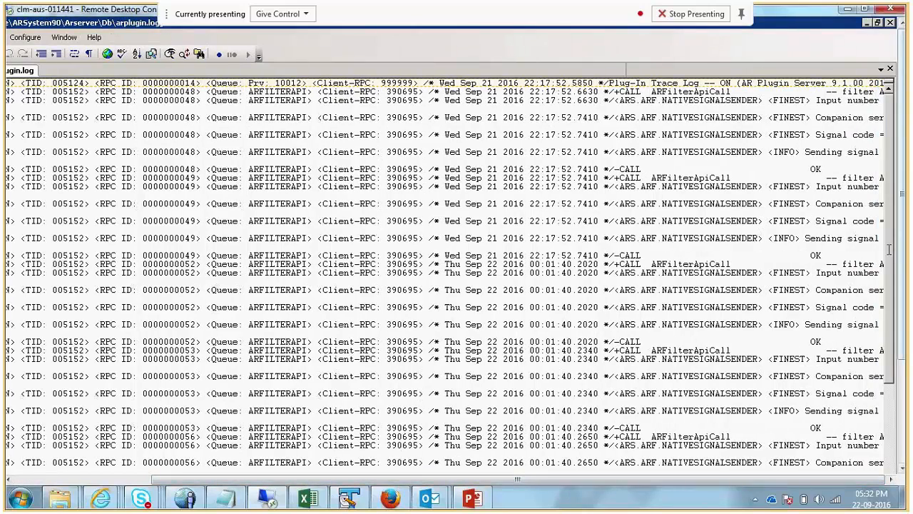
left_click_drag(902, 250, 904, 321)
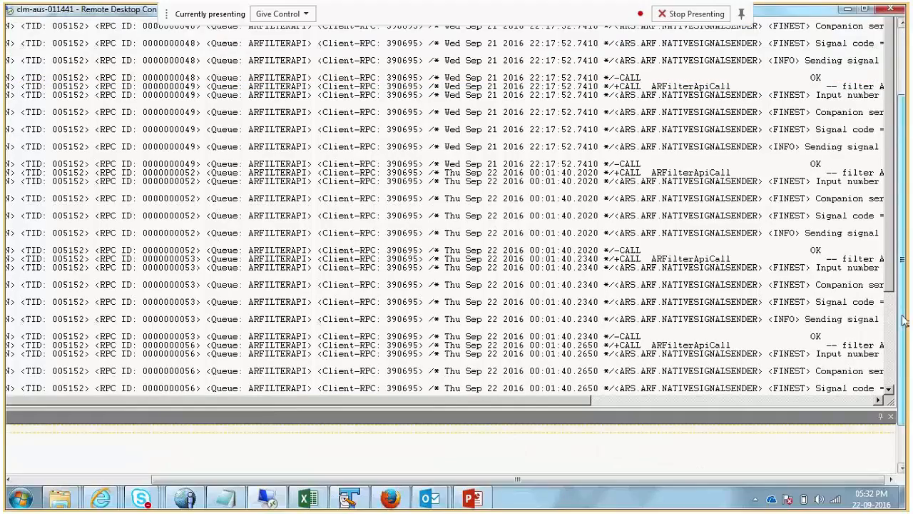
left_click_drag(509, 400, 657, 400)
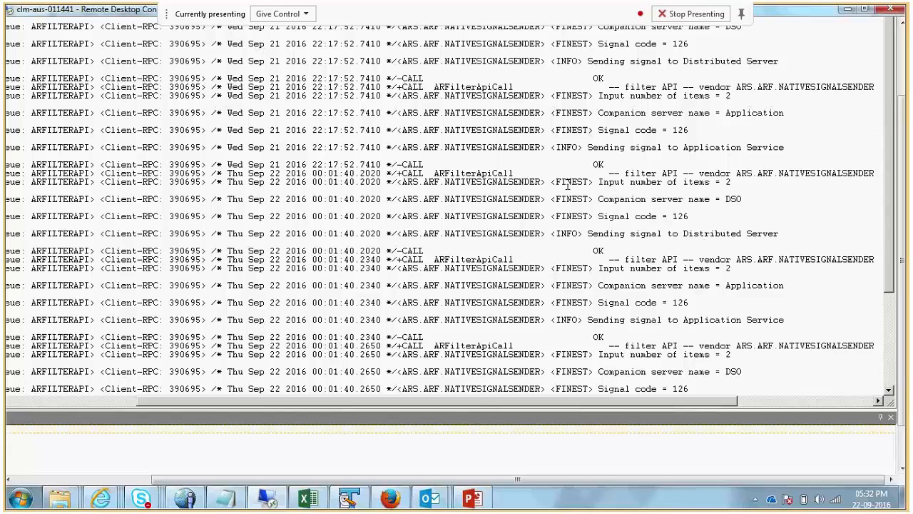
left_click_drag(568, 184, 581, 210)
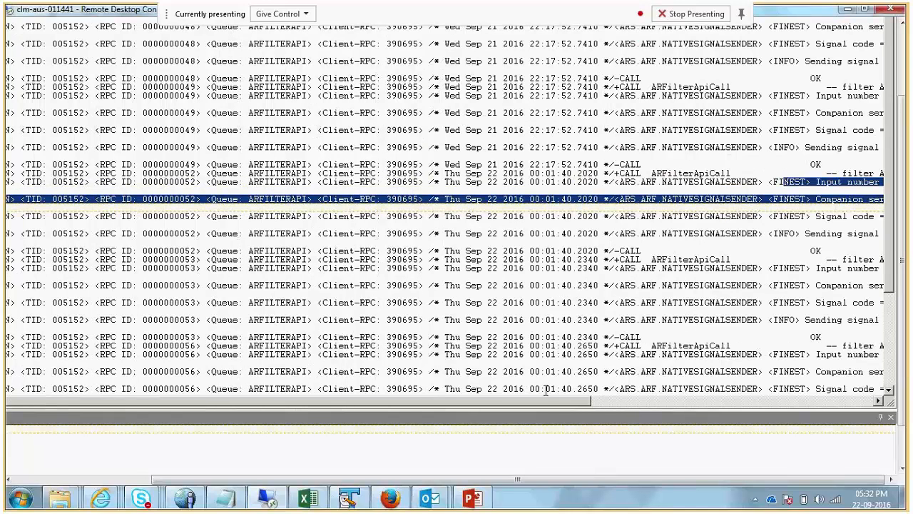
left_click_drag(553, 402, 622, 403)
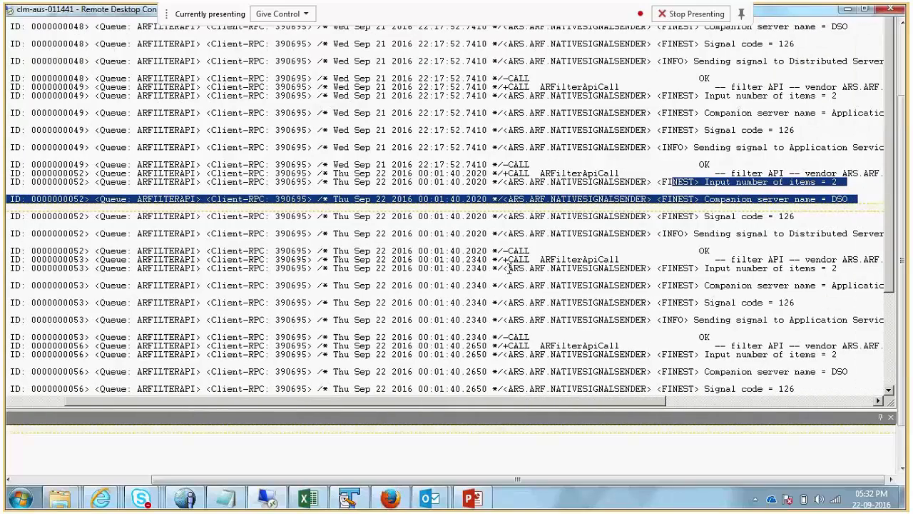
left_click_drag(509, 269, 598, 268)
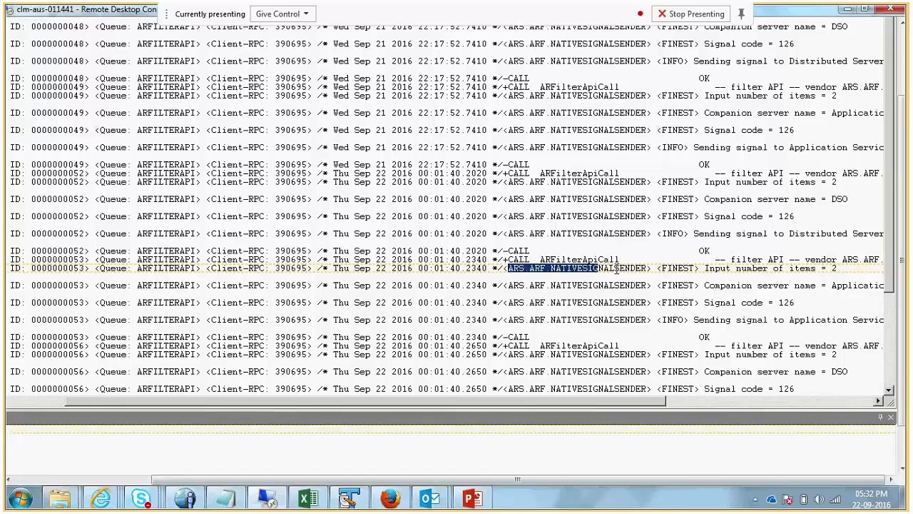
left_click_drag(616, 268, 645, 269)
left_click_drag(599, 401, 695, 405)
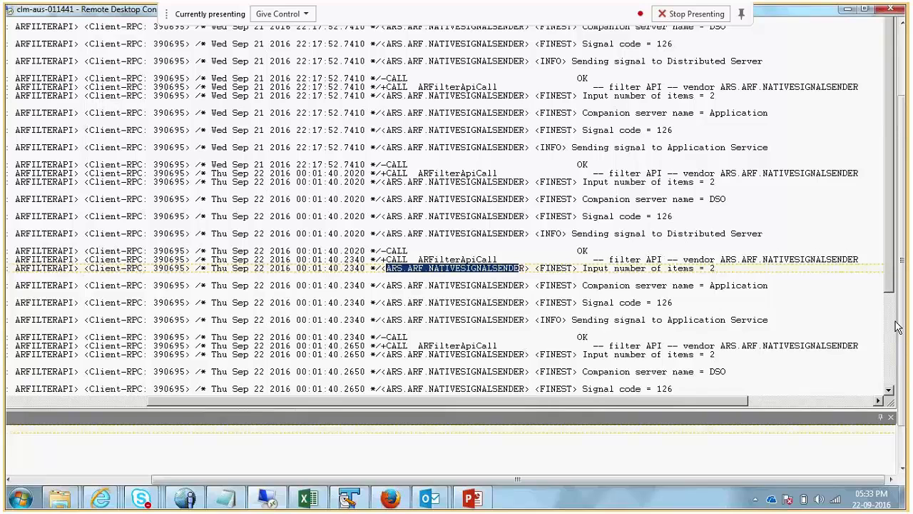
left_click_drag(902, 318, 907, 197)
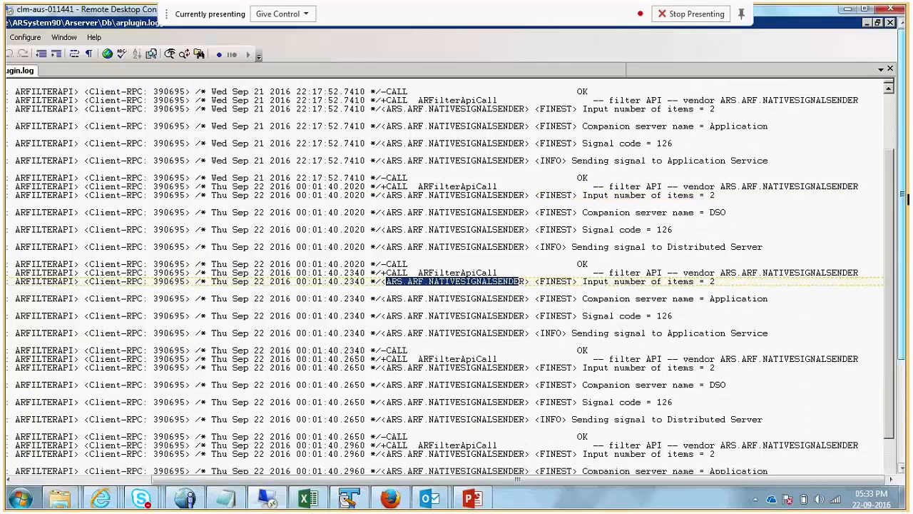
- Return to the server's log file settings in BMC Remedy User, disable the Plug-In Log and apply the change
left_click(867, 24)
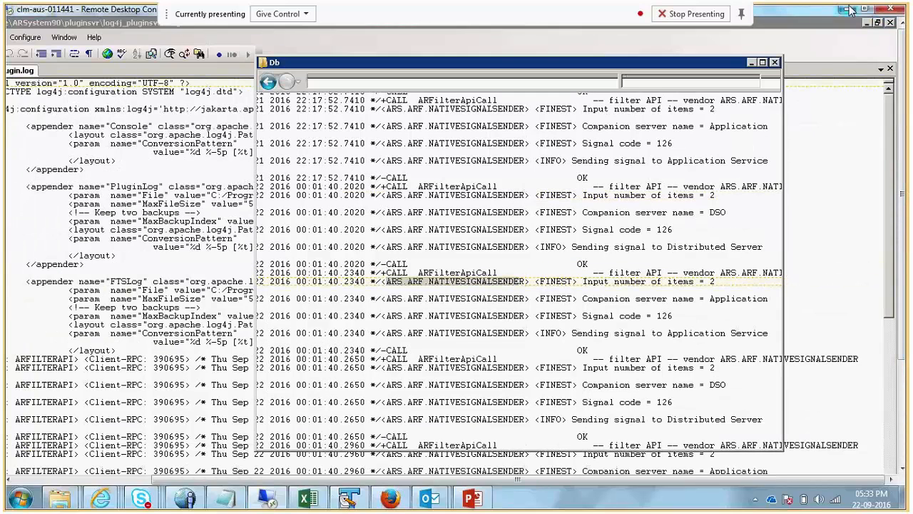
left_click(851, 10)
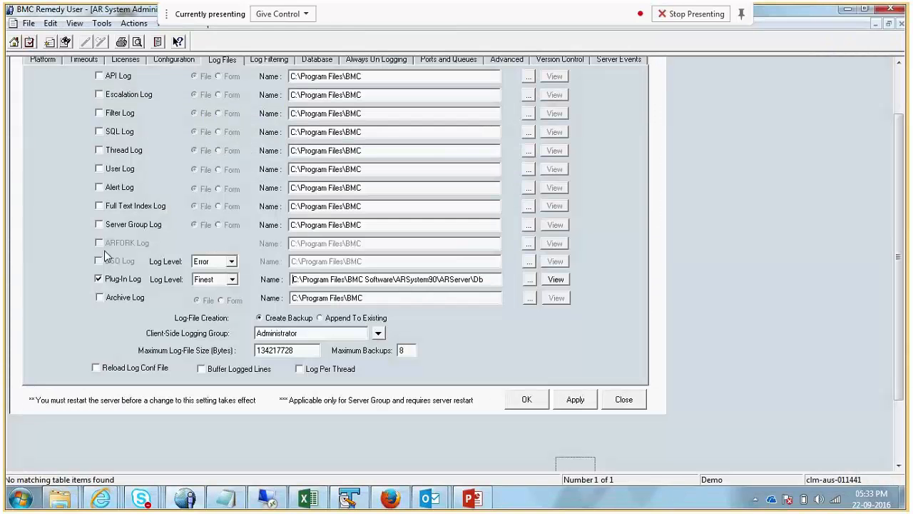
left_click(99, 279)
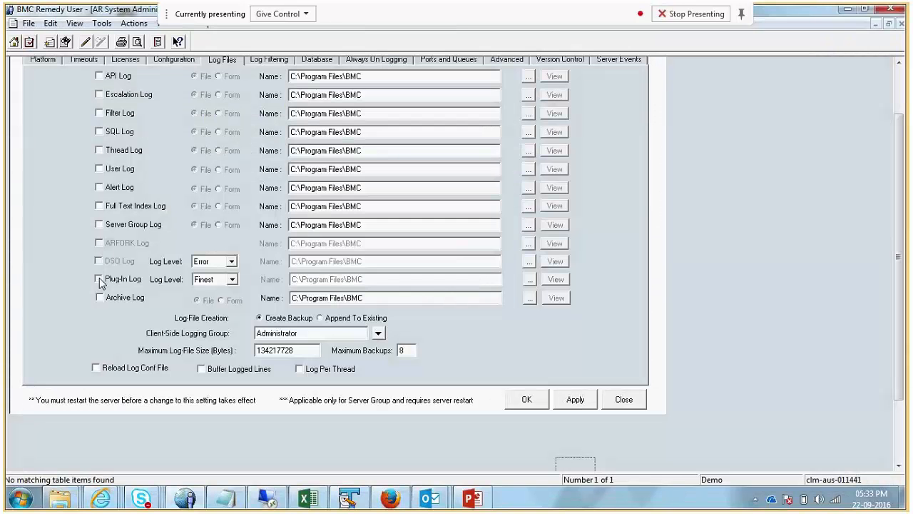
left_click(571, 404)
left_click(569, 404)
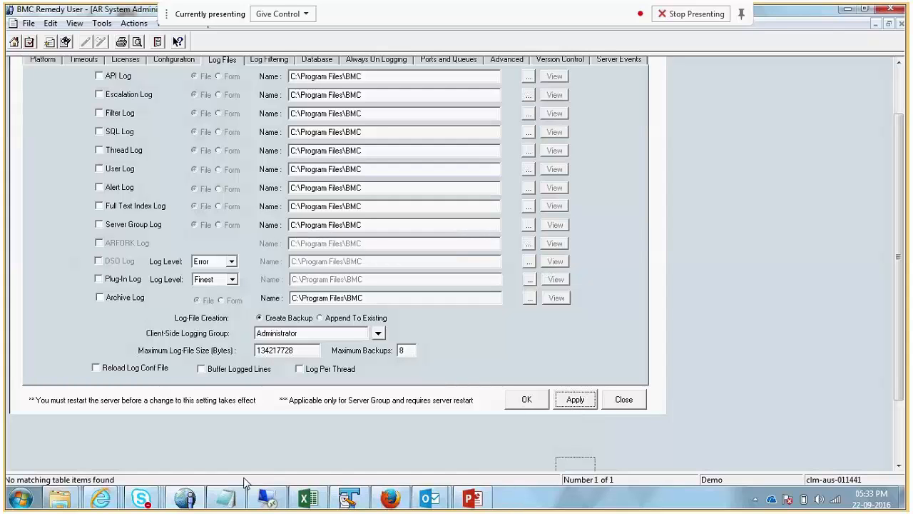
- Switch back to the remote desktop session and open the pluginsvr folder under ARSystem90
left_click(268, 499)
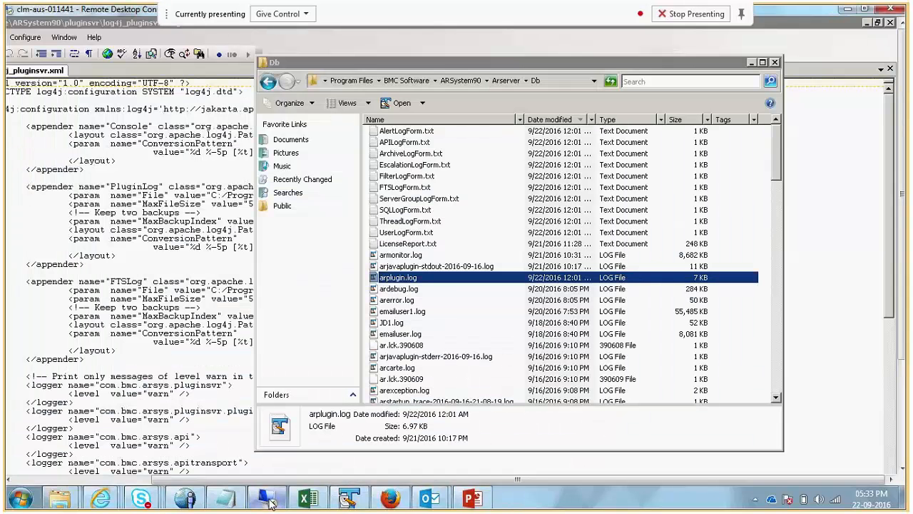
left_click(506, 81)
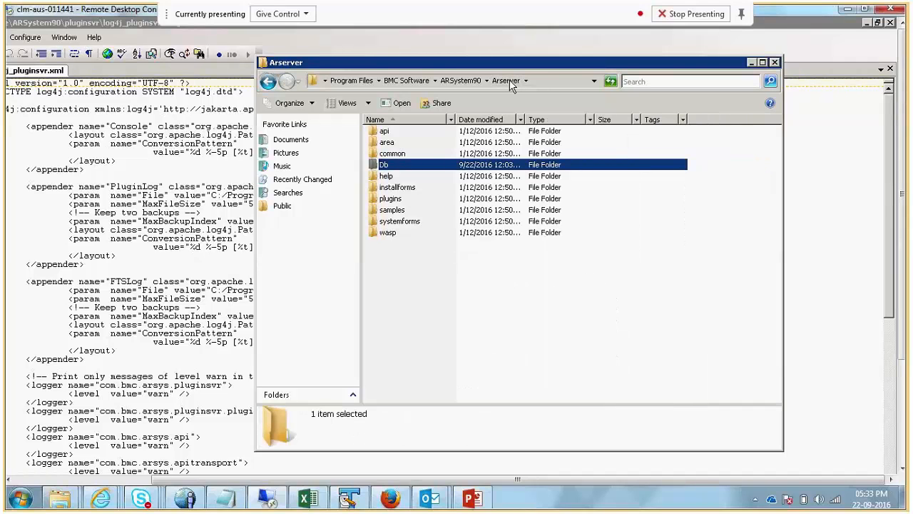
left_click(462, 80)
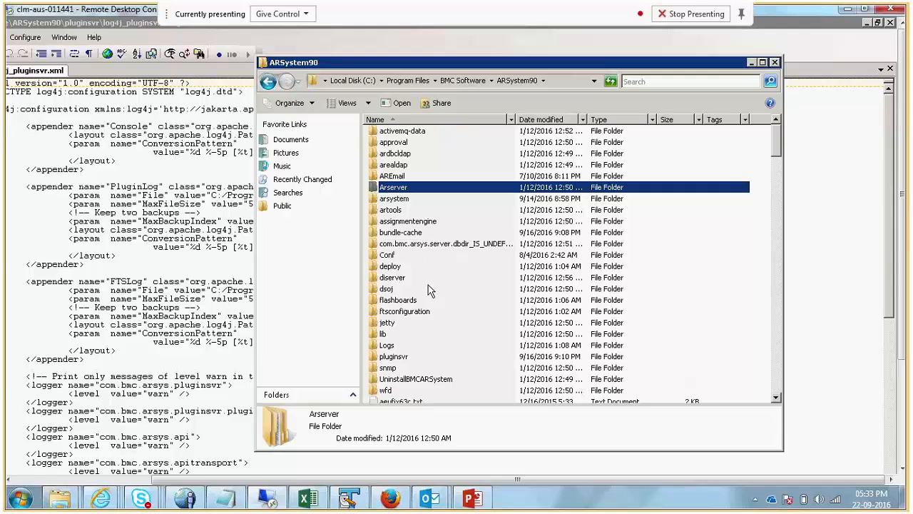
double_click(406, 356)
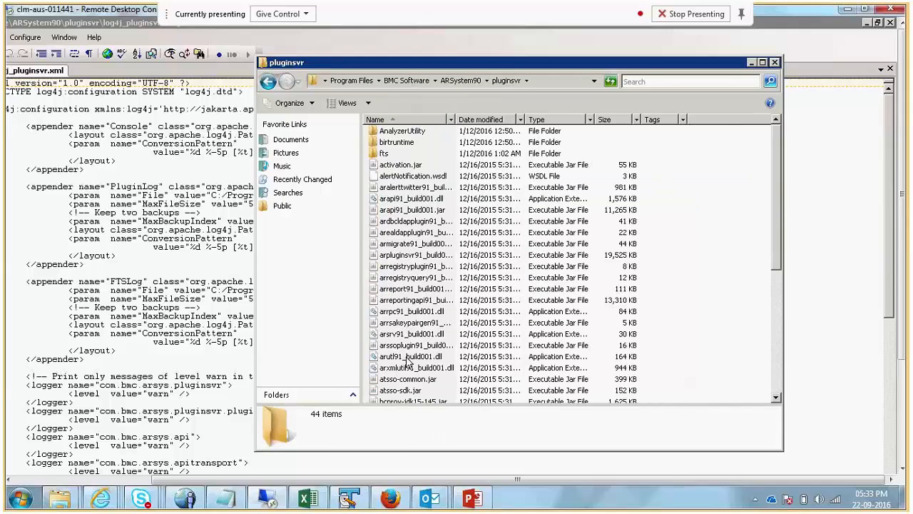
- Open log4j_pluginsvr.xml from the pluginsvr folder in TextPad to view its logging configuration
left_click(428, 325)
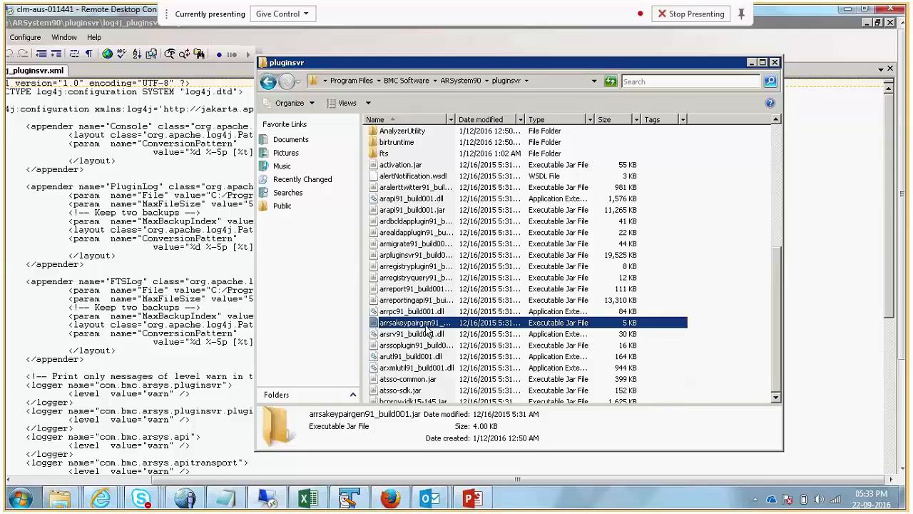
key("l")
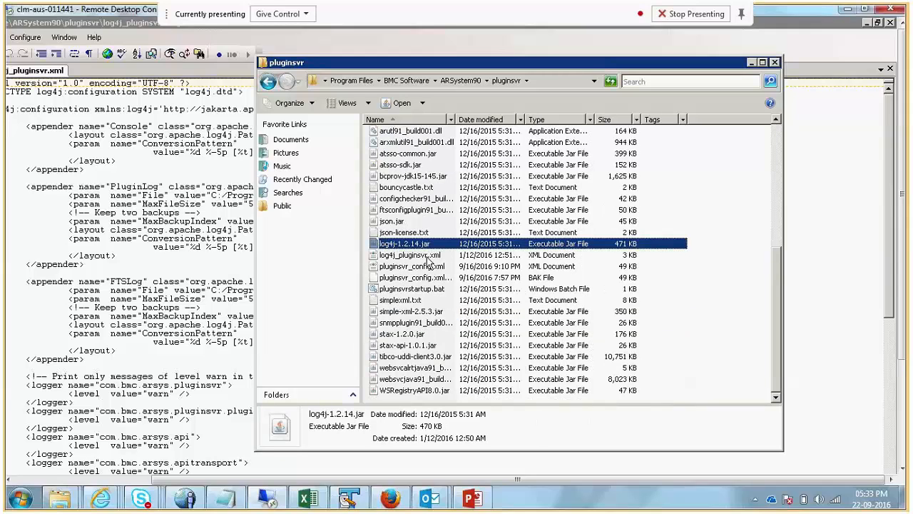
left_click(436, 257)
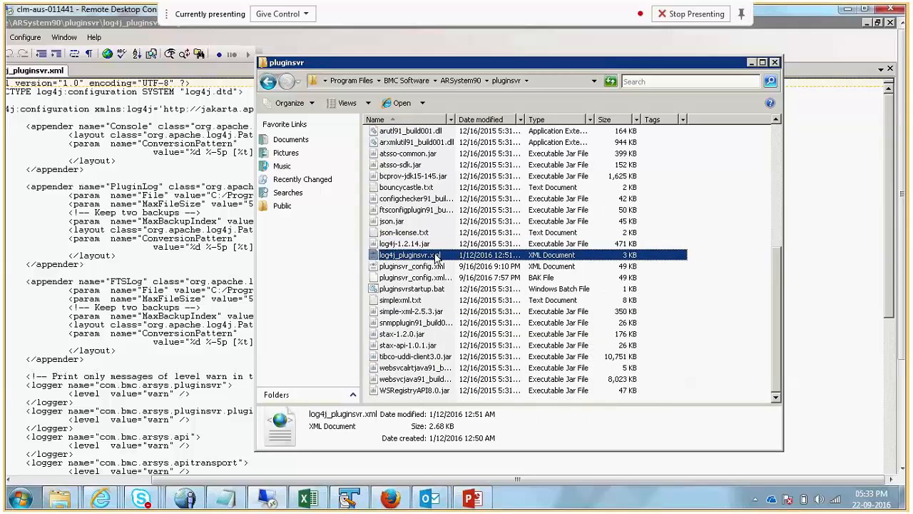
right_click(438, 258)
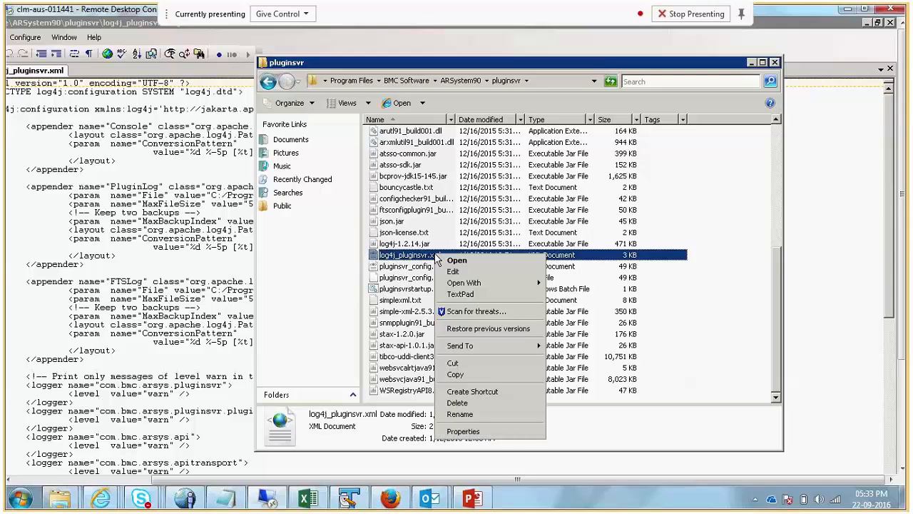
left_click(460, 295)
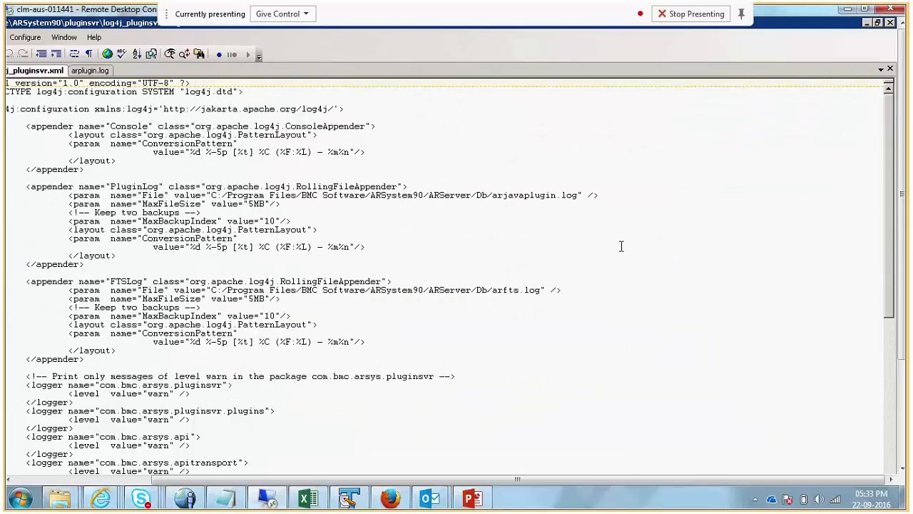
left_click(621, 247)
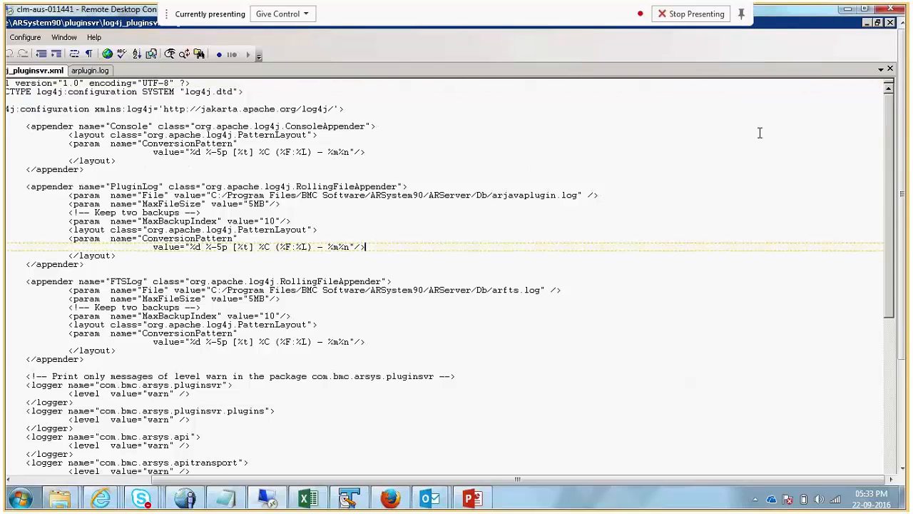
- Return to the pluginsvr folder and make a copy of log4j_pluginsvr.xml in the same folder
left_click(867, 25)
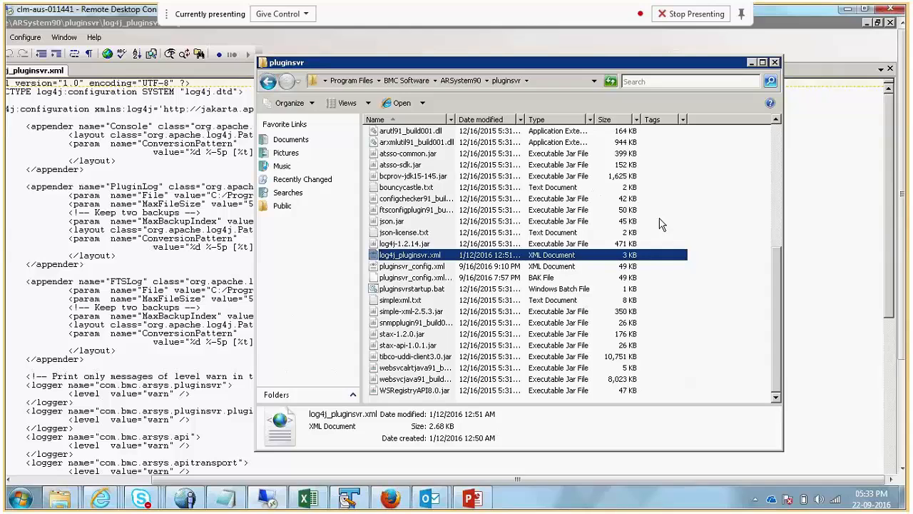
left_click(722, 231)
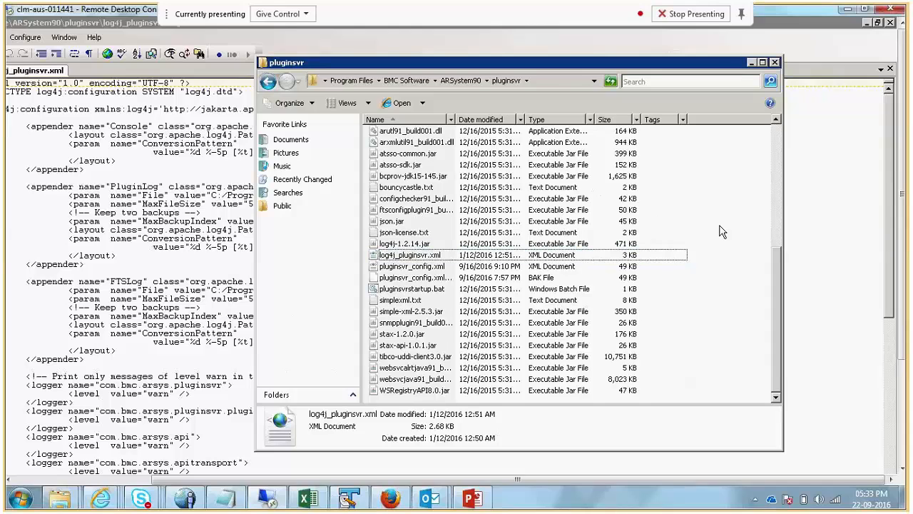
key("ctrl+v")
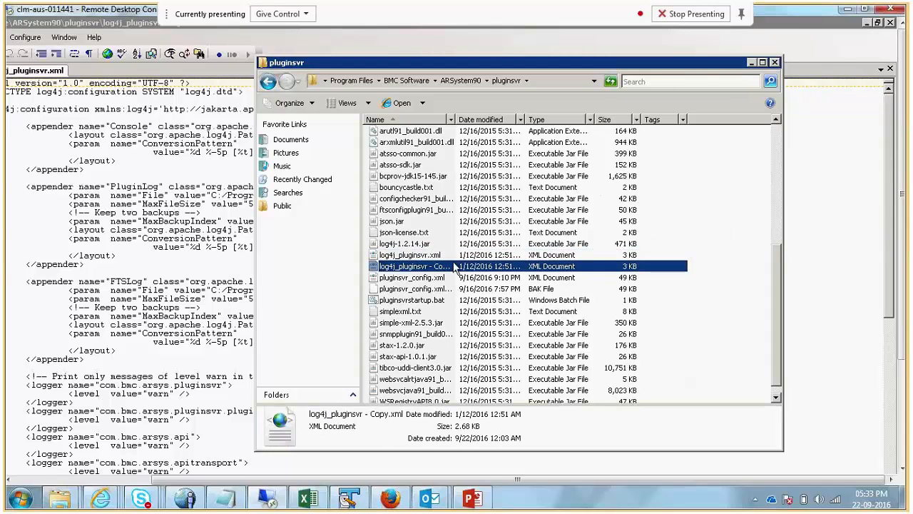
- Rename the copied configuration file to "log4j_pluginsvr Backup.xml"
left_click(443, 266)
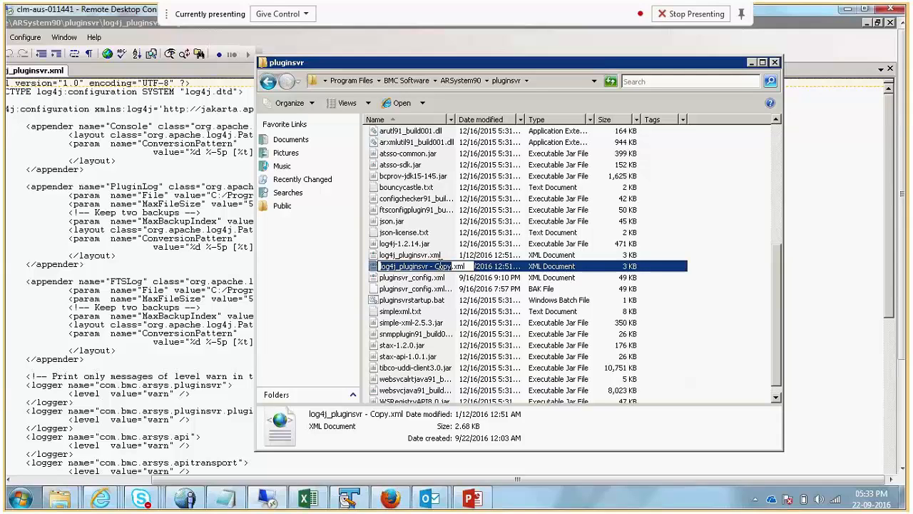
left_click(442, 265)
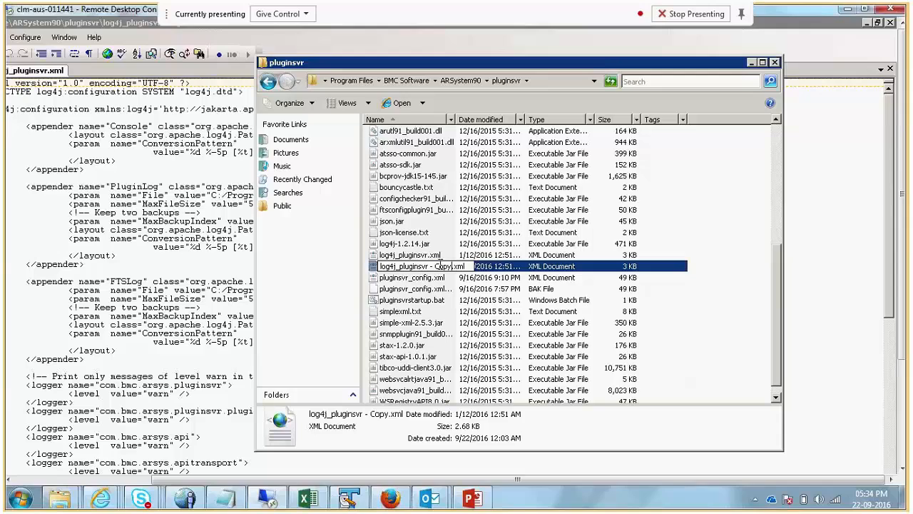
key("BackSpace")
key("BackSpace")
key("BackSpace")
key("BackSpace")
key("BackSpace")
key("BackSpace")
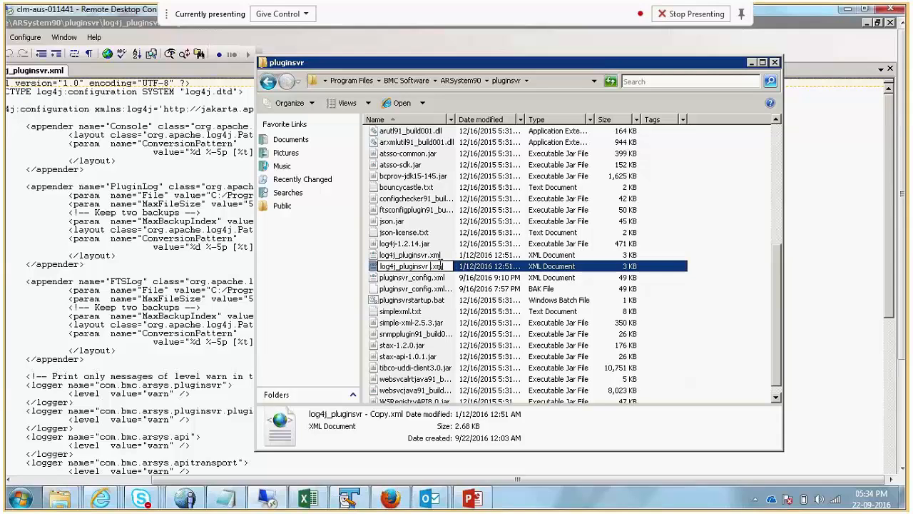
type("Backup")
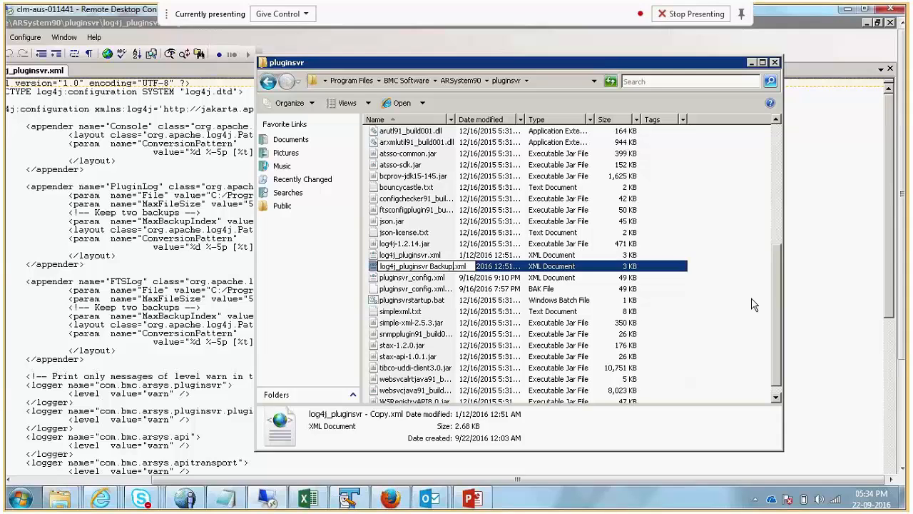
key("Return")
- Replace every value="warn" with value="debug" in the original log4j_pluginsvr.xml open in TextPad
left_click(816, 277)
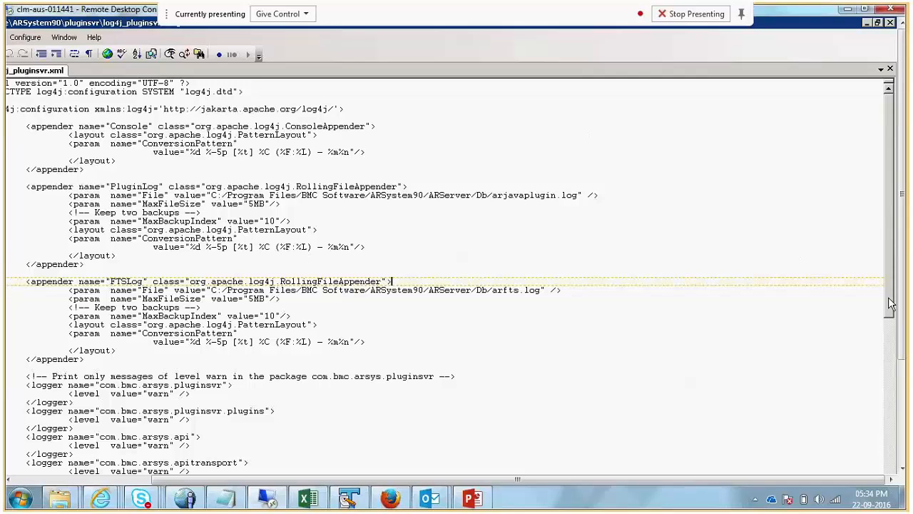
scroll(890, 303, "down", 2)
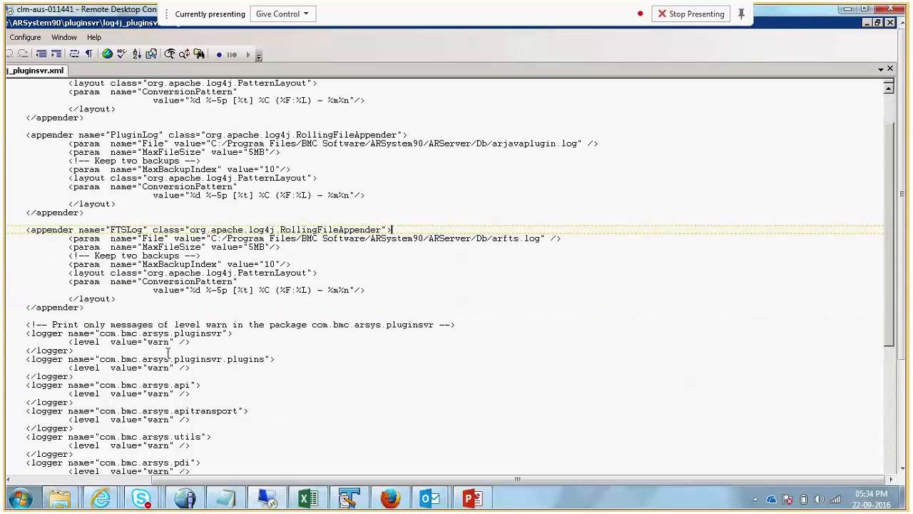
left_click_drag(174, 342, 112, 342)
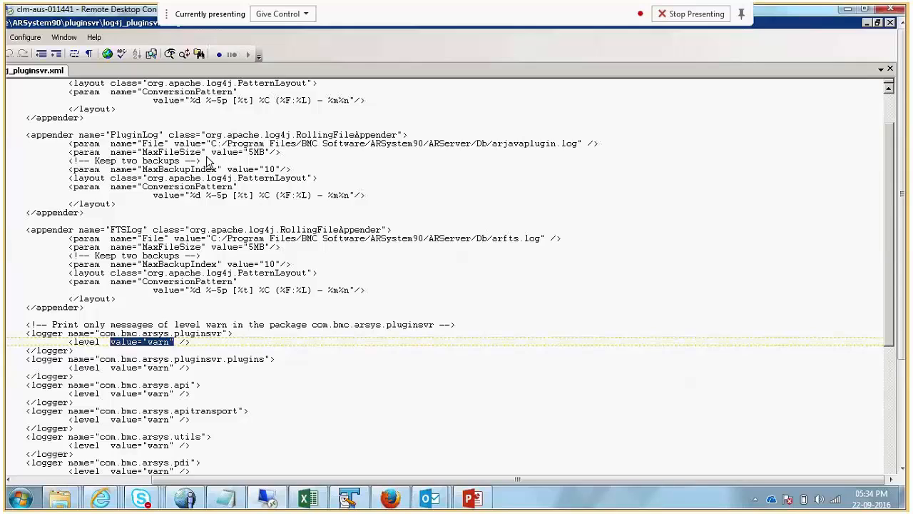
left_click(184, 55)
key("ctrl+c")
left_click(732, 125)
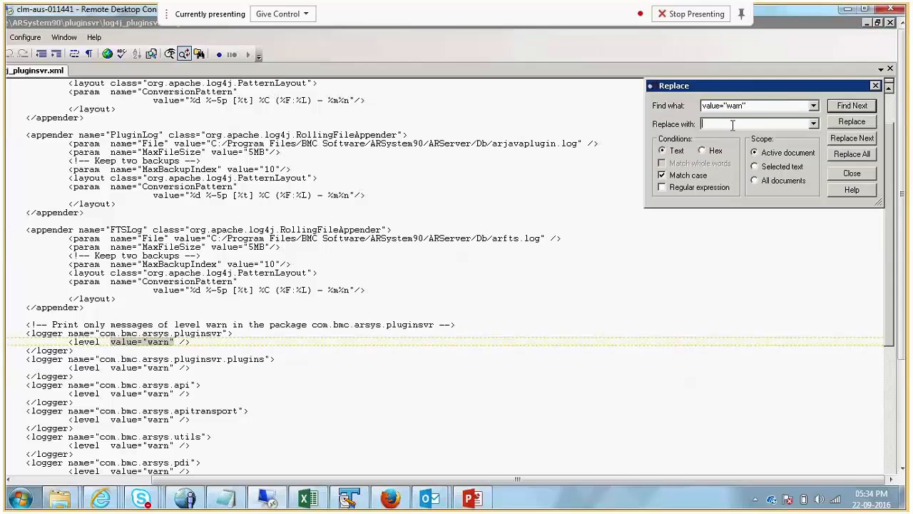
key("ctrl+v")
double_click(741, 125)
left_click(741, 124)
key("BackSpace")
key("BackSpace")
key("BackSpace")
key("BackSpace")
type("debug")
left_click(852, 154)
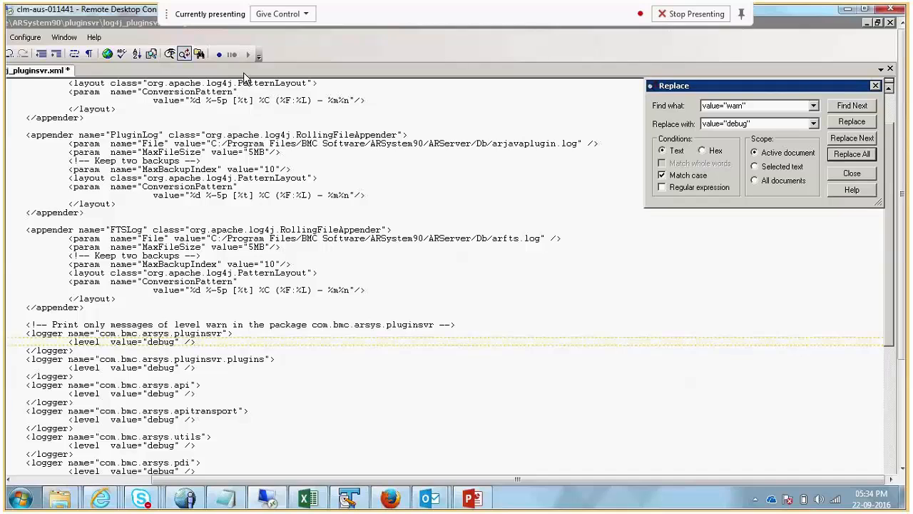
- Save log4j_pluginsvr.xml and minimize TextPad
left_click_drag(400, 475, 274, 464)
left_click(33, 55)
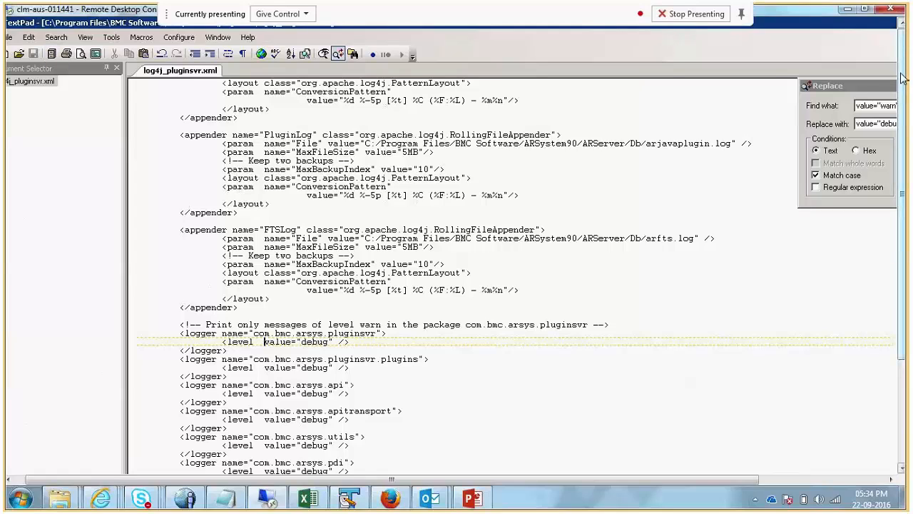
left_click(878, 28)
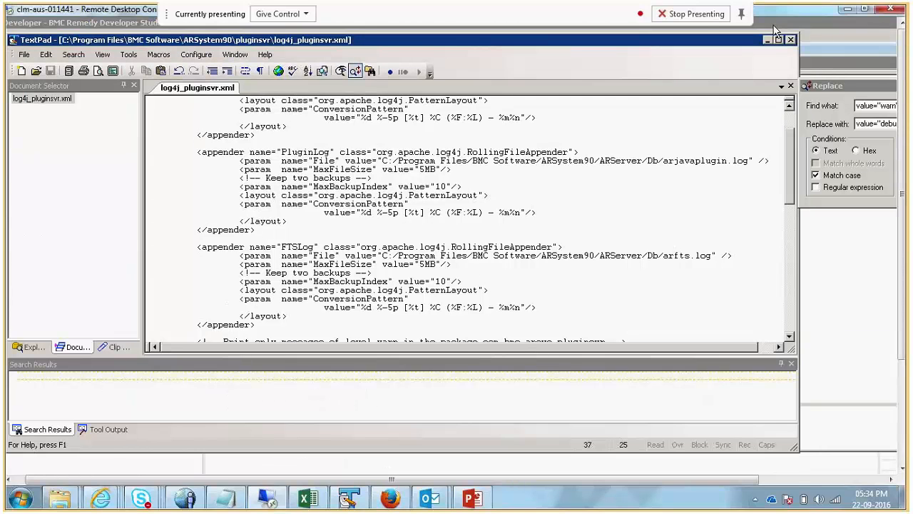
left_click(768, 39)
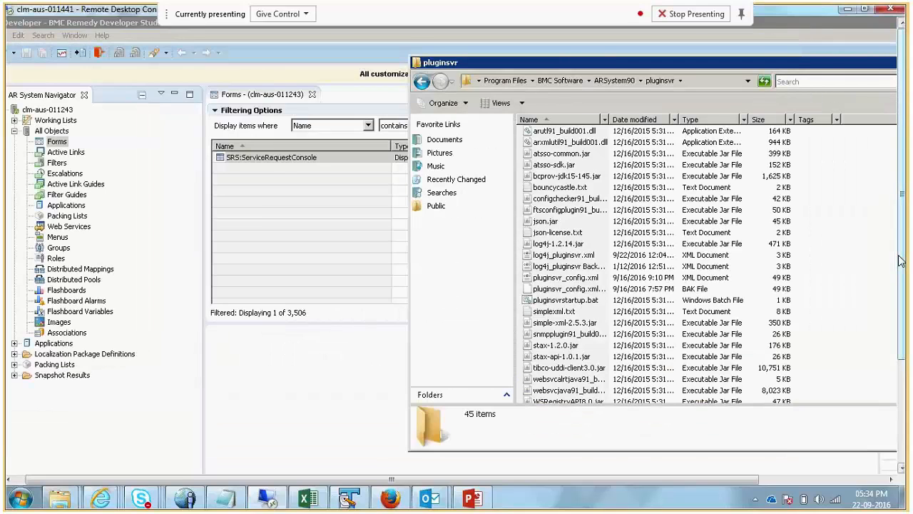
- Open Windows Task Manager in the remote session and show its process list in a maximized window
left_click_drag(900, 262, 908, 386)
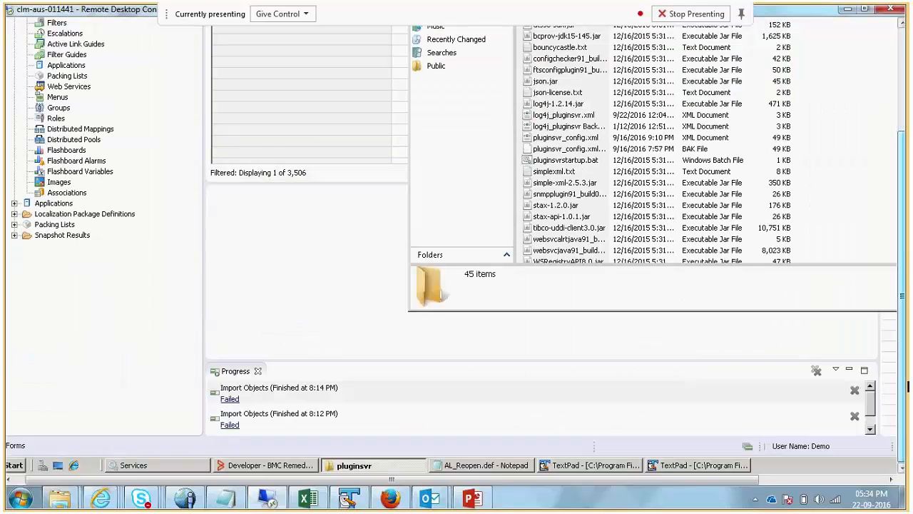
right_click(825, 467)
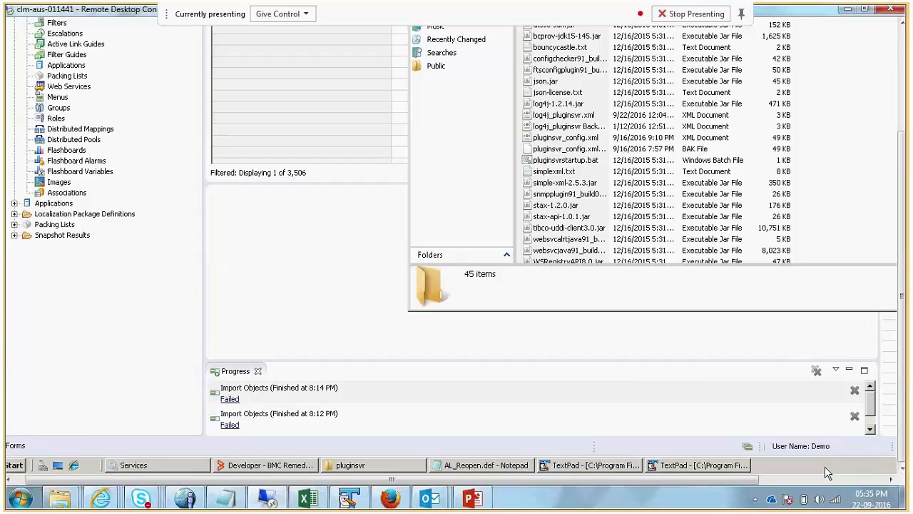
right_click(824, 466)
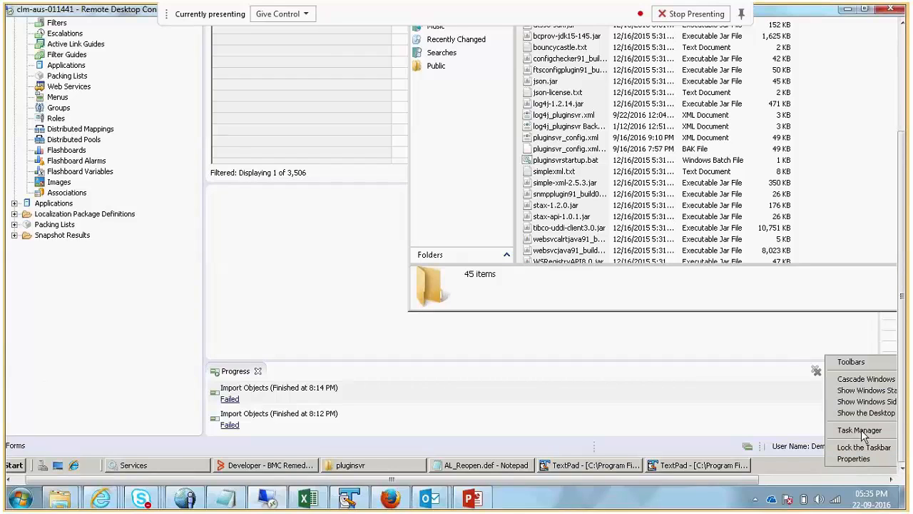
left_click(861, 430)
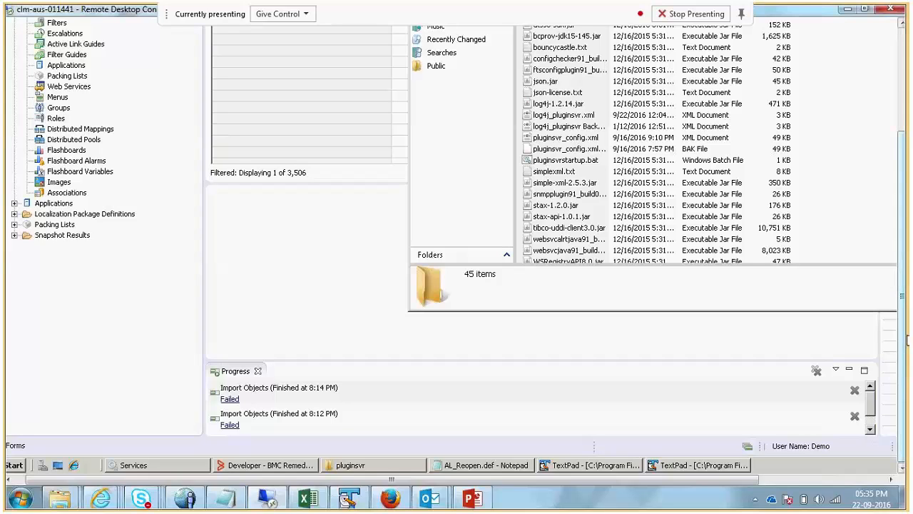
mouse_move(901, 333)
left_mouse_down()
mouse_move(897, 235)
mouse_move(905, 368)
mouse_move(901, 240)
left_mouse_up()
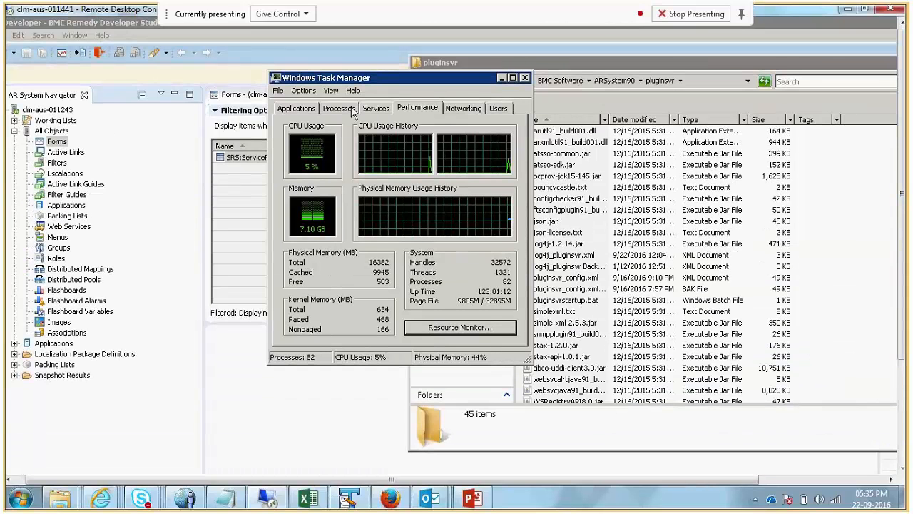
left_click(339, 109)
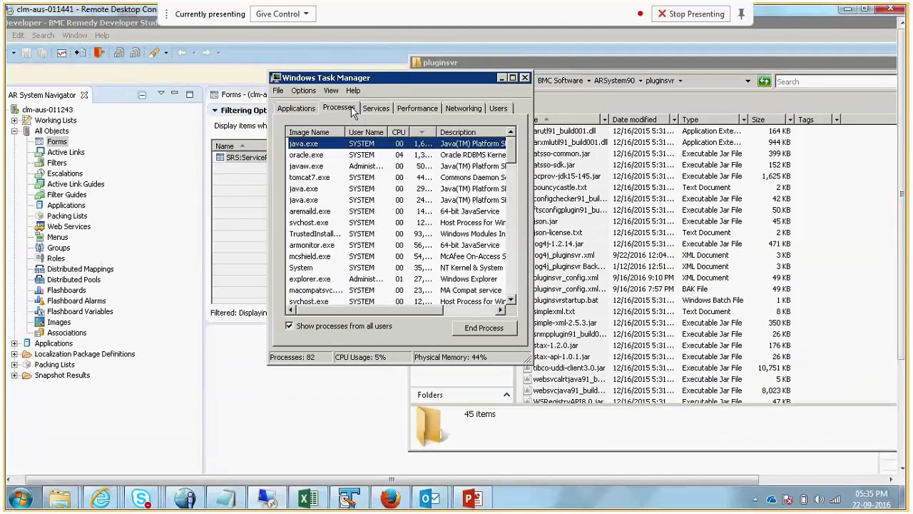
left_click(512, 78)
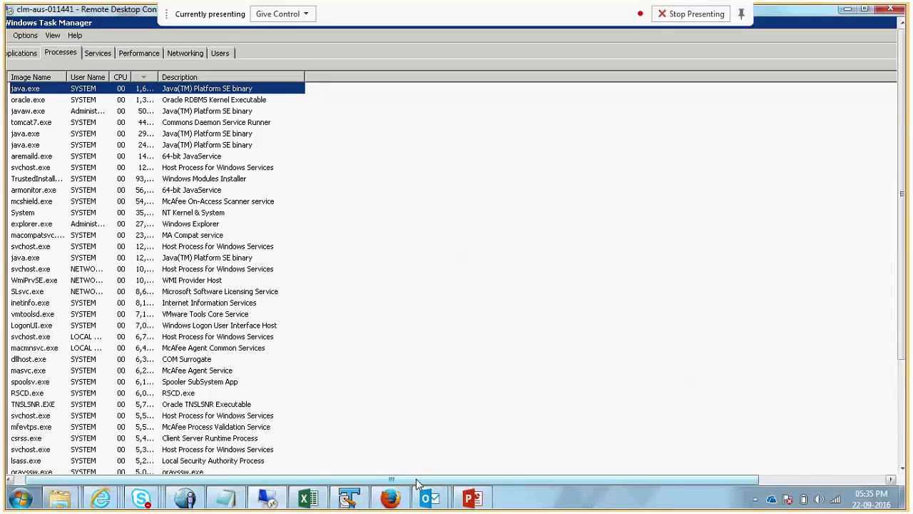
left_click_drag(416, 480, 335, 482)
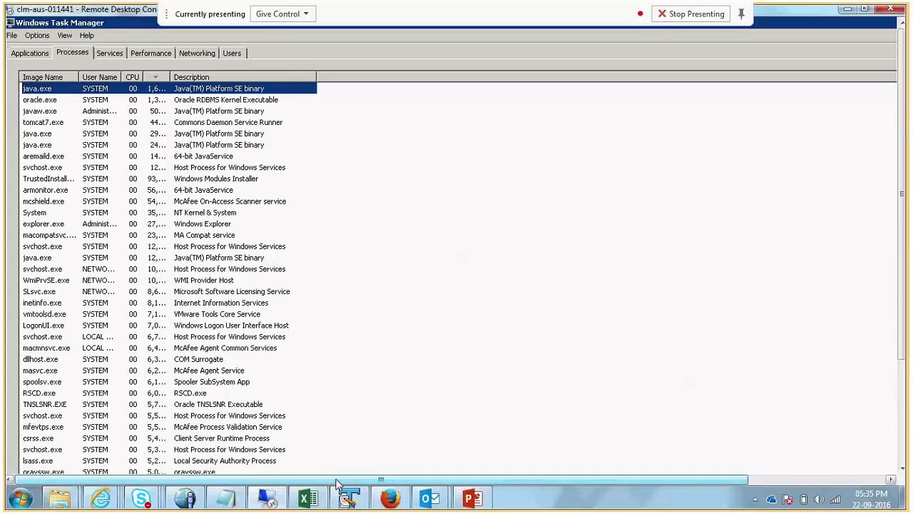
- Add the PID and Command Line columns to the process list and widen Command Line to expose the full paths
left_click(65, 36)
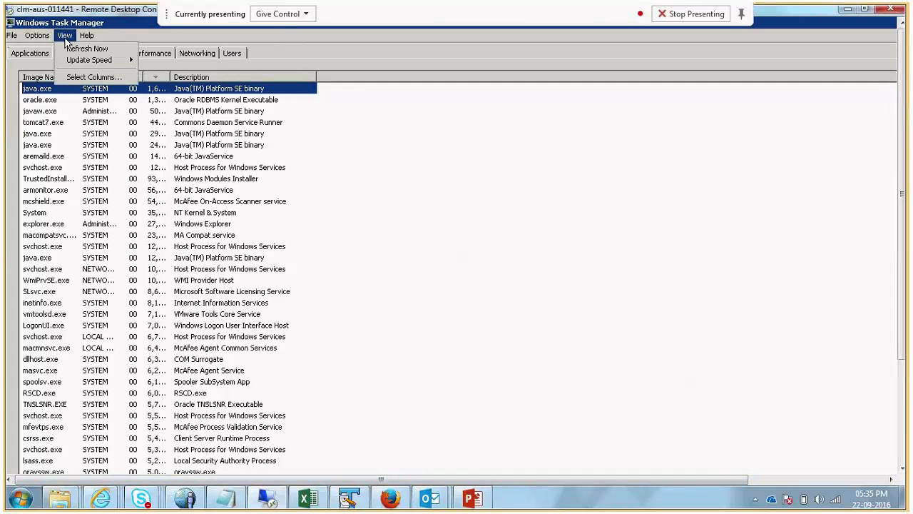
left_click(84, 78)
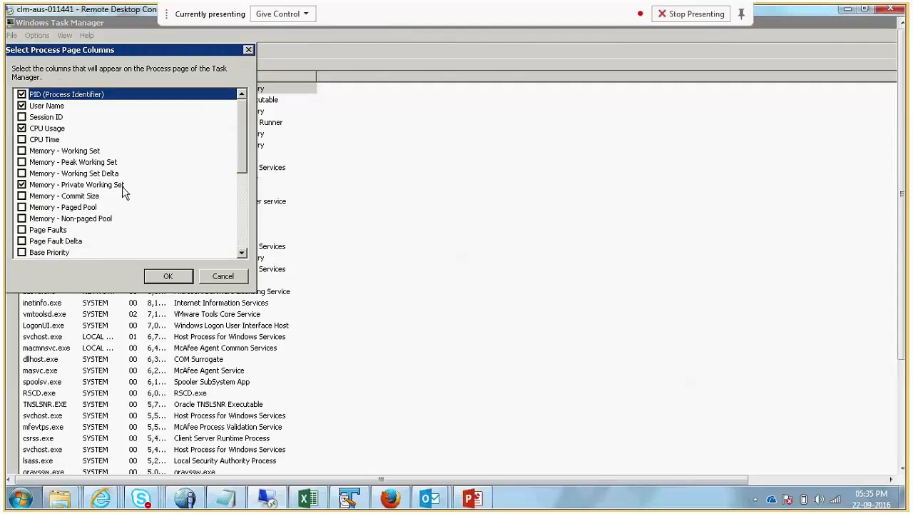
type("co")
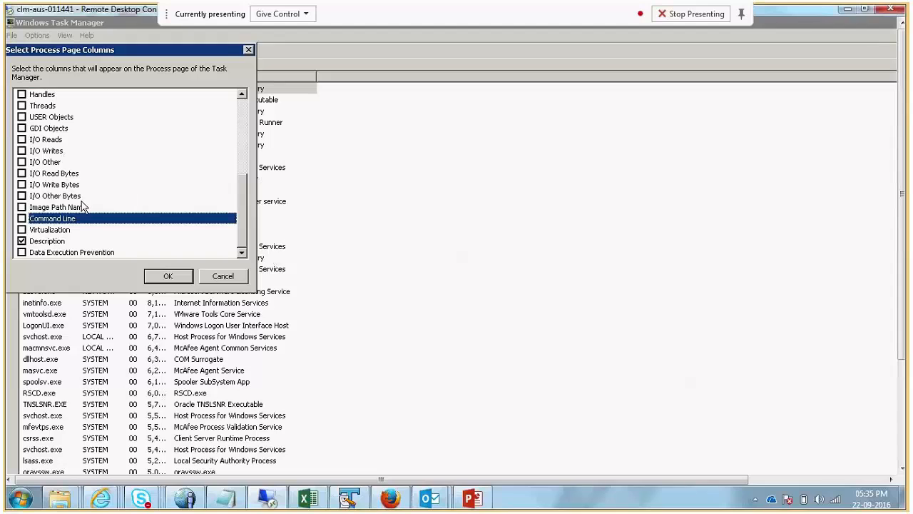
left_click(22, 218)
left_click(167, 278)
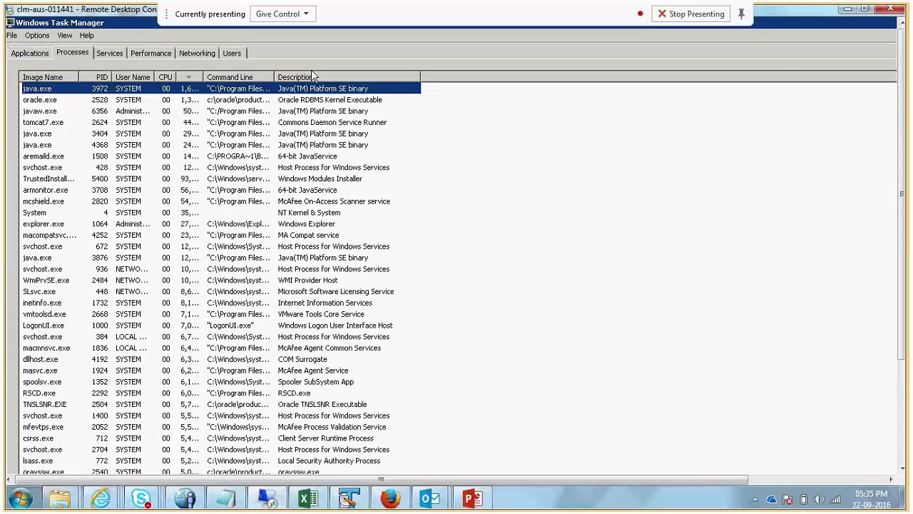
left_click_drag(273, 77, 660, 103)
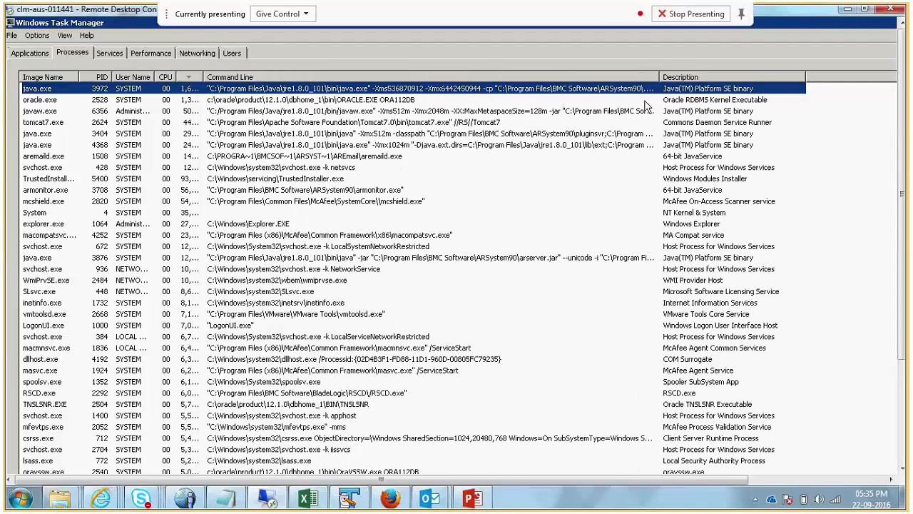
- Sort the processes by image name, end the process tree of the java.exe whose classpath starts with ARSystem90\pluginsvr, and restore Task Manager's smaller window
left_click(45, 77)
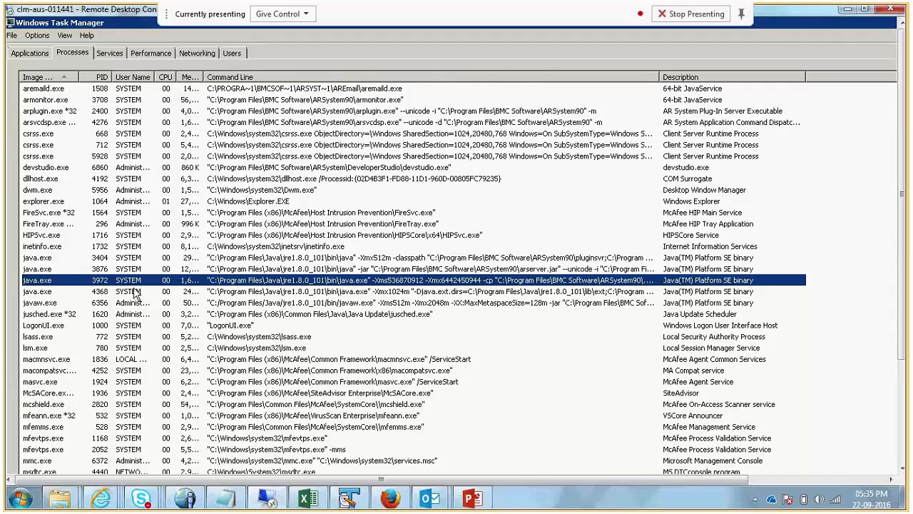
left_click(58, 260)
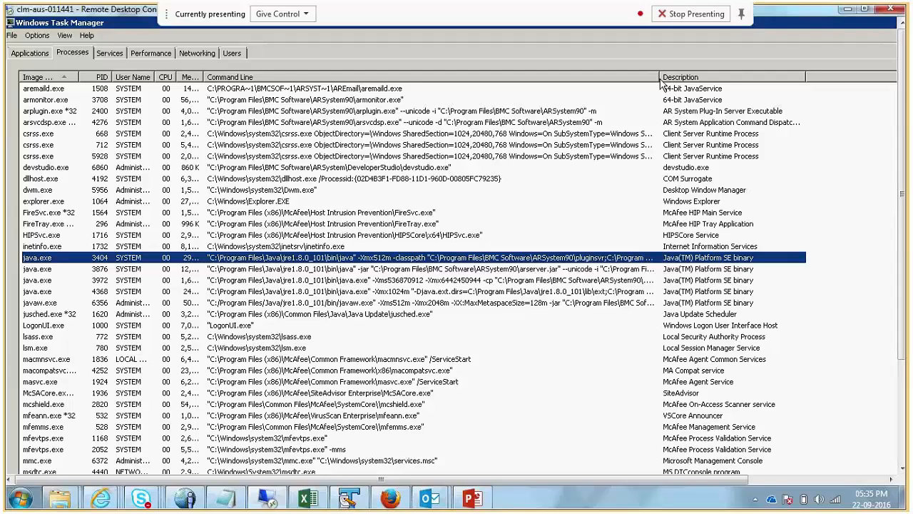
left_click_drag(661, 84, 801, 87)
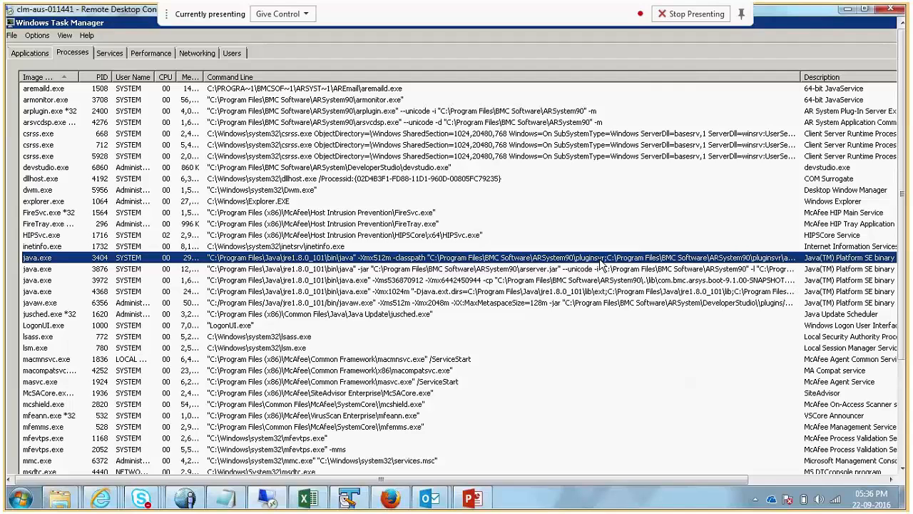
right_click(601, 262)
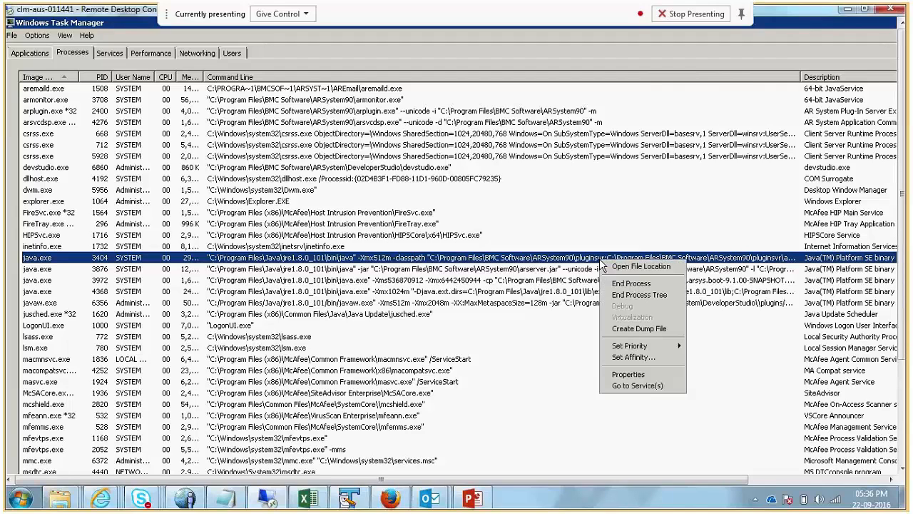
left_click(634, 296)
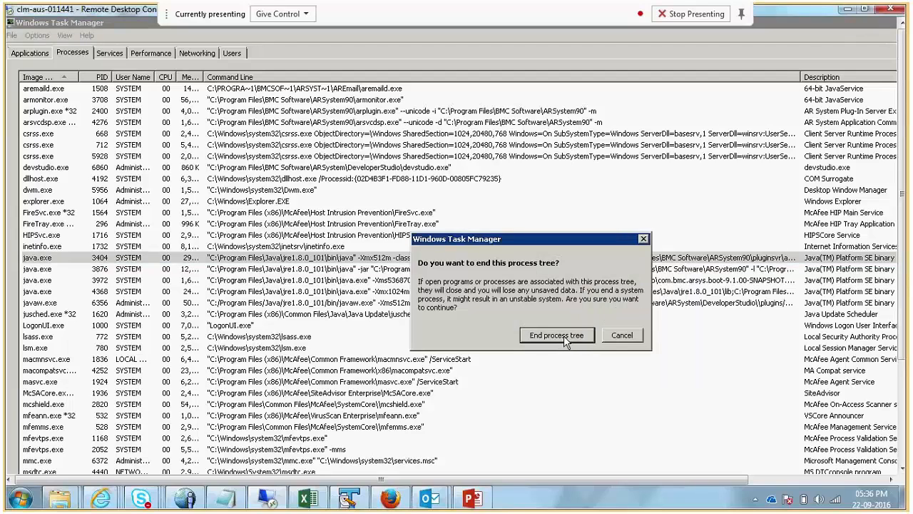
left_click(563, 336)
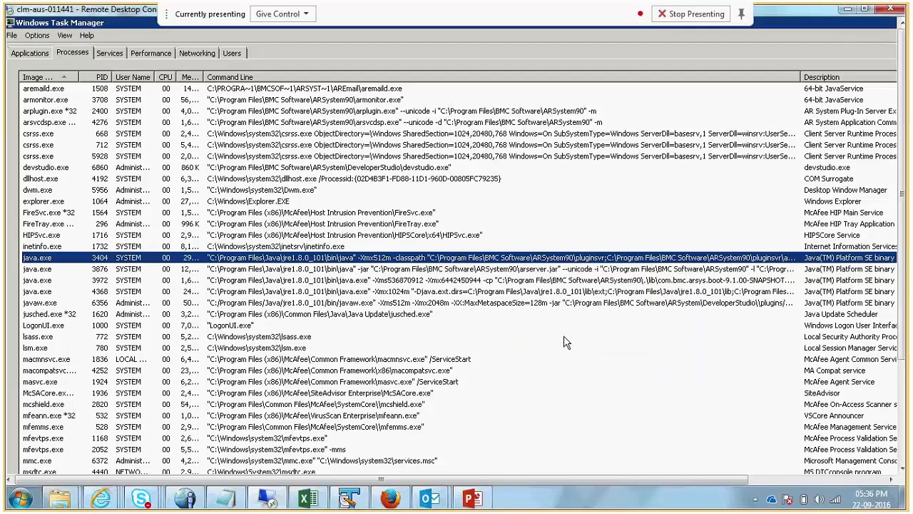
double_click(868, 22)
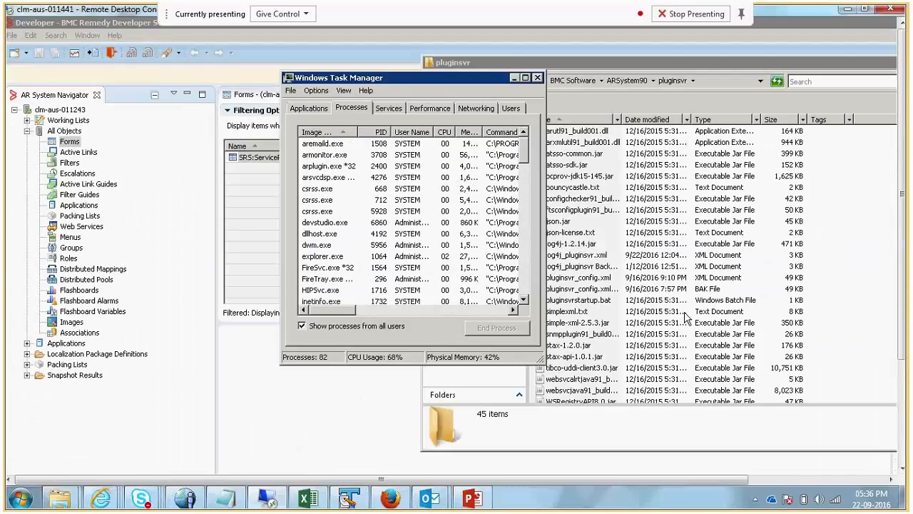
- Close Windows Task Manager and browse to the ARSystem90\Arserver\Db folder
left_click(627, 84)
left_click(626, 82)
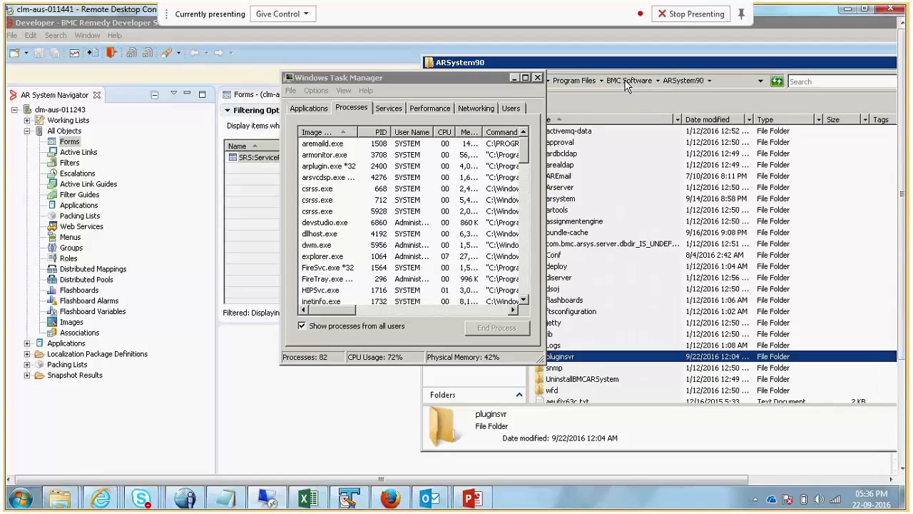
left_click(537, 77)
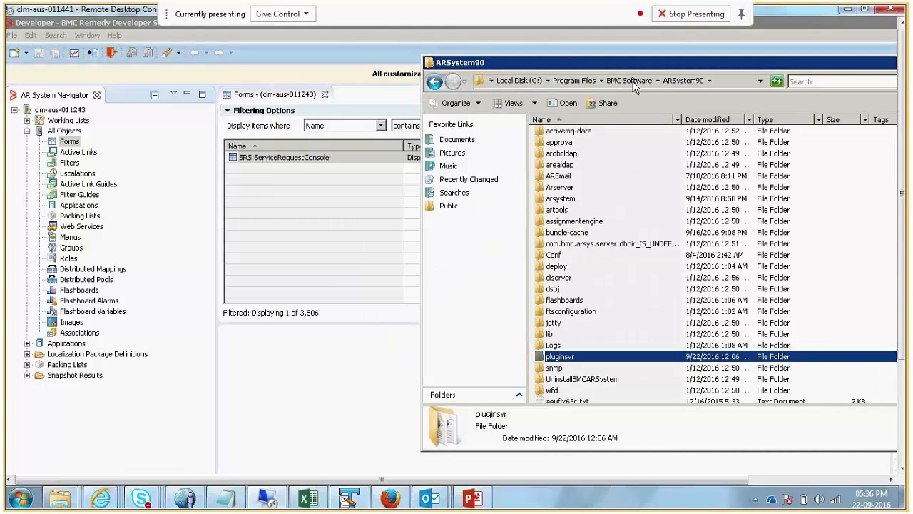
double_click(572, 188)
left_click(558, 165)
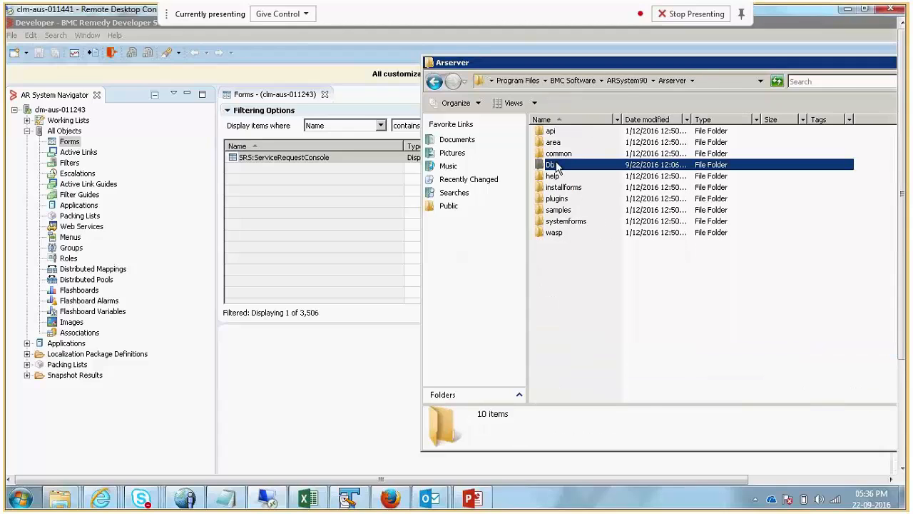
double_click(558, 166)
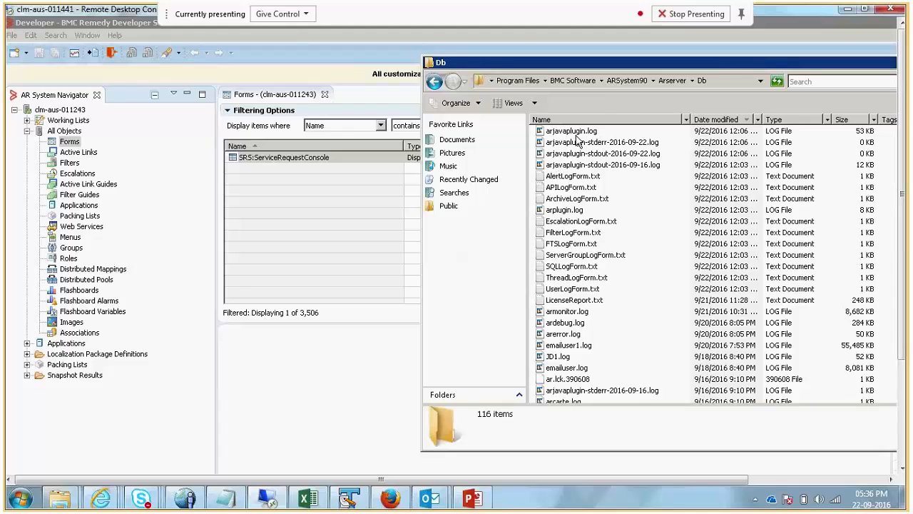
- Open arjavaplugin.log from the Db folder in a maximized TextPad window and dismiss the tip of the day
double_click(576, 133)
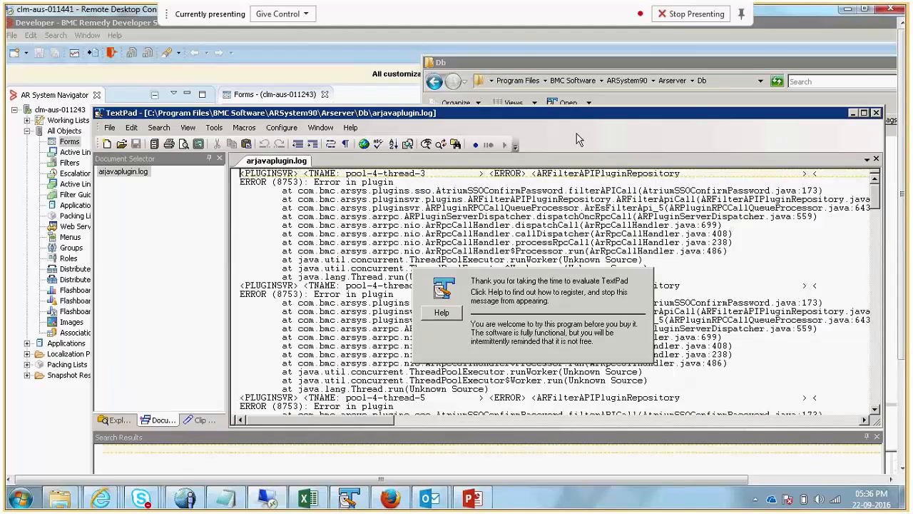
double_click(589, 114)
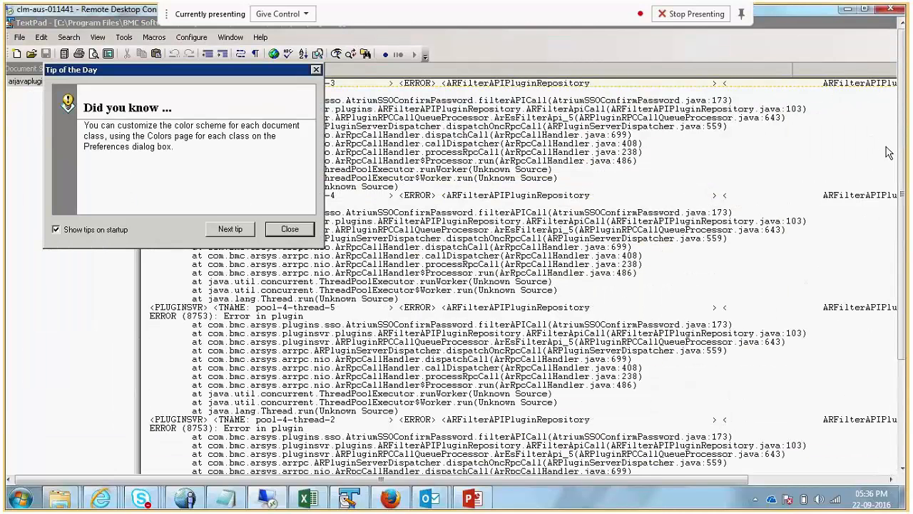
key("Escape")
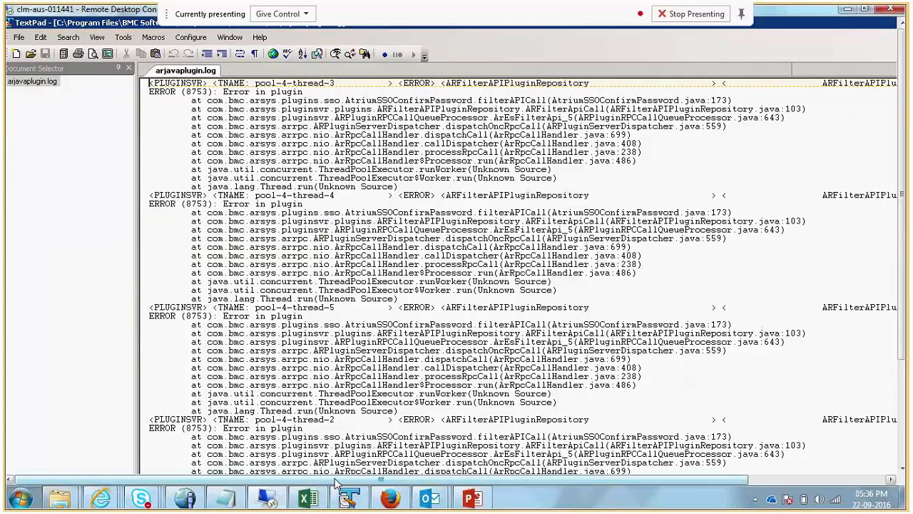
- Examine the log levels and source classes of the recent plug-in server entries near the end of arjavaplugin.log
left_click_drag(336, 479, 475, 480)
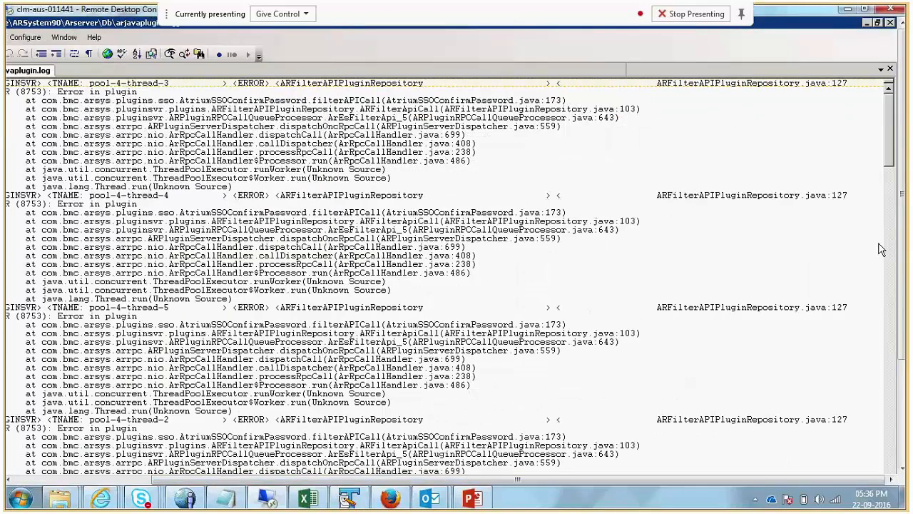
scroll(880, 249, "down", 15)
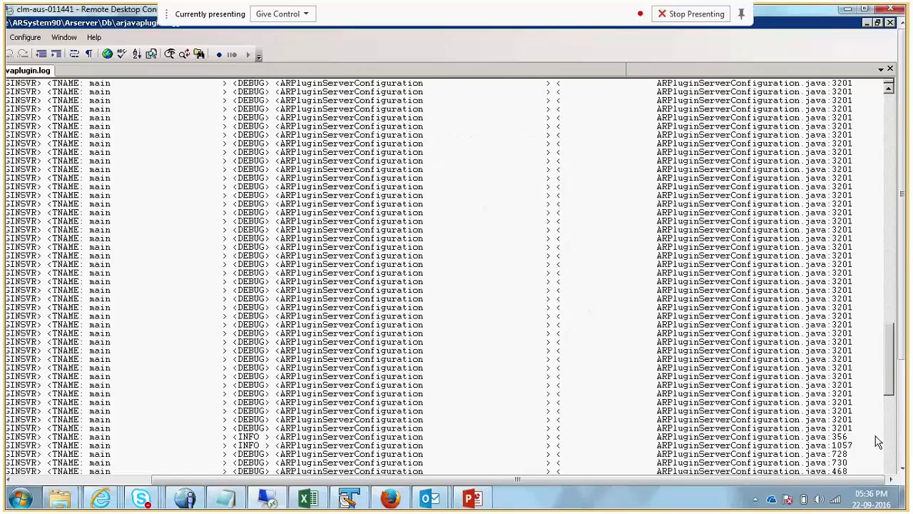
scroll(882, 446, "down", 11)
scroll(882, 450, "down", 2)
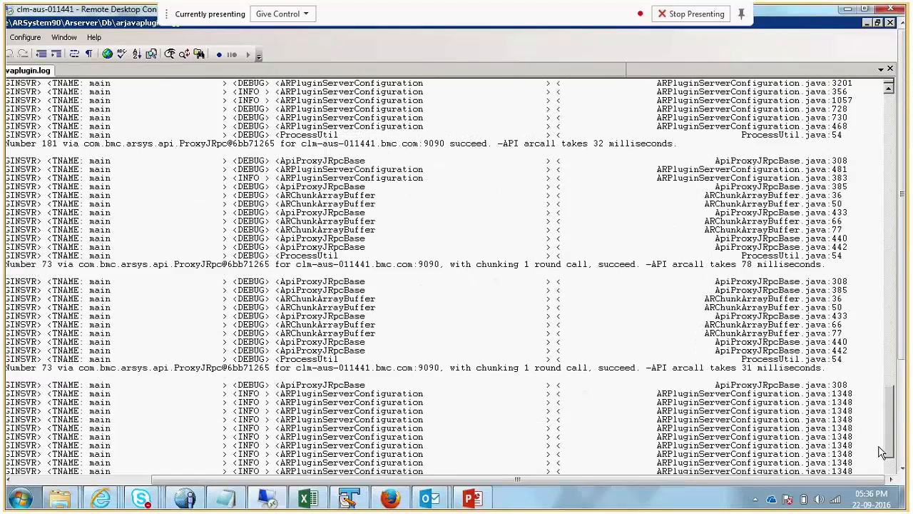
scroll(882, 452, "down", 1)
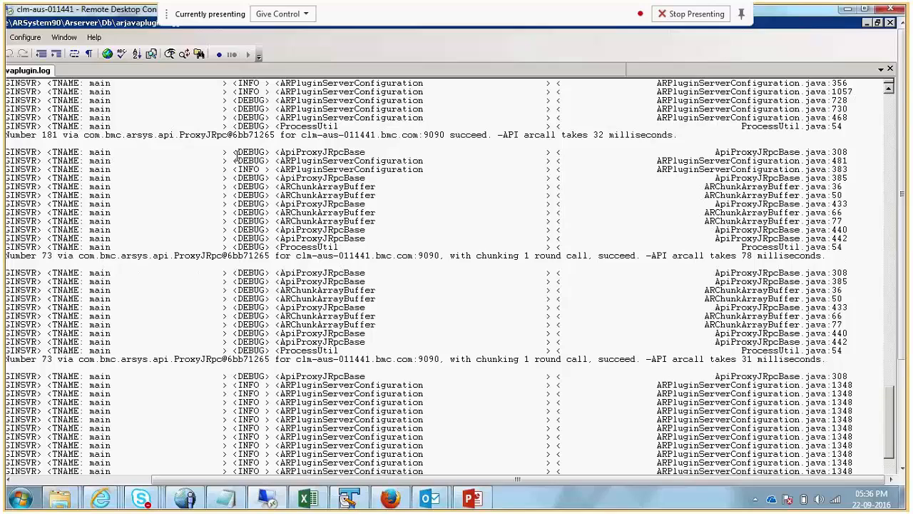
left_click_drag(236, 152, 272, 241)
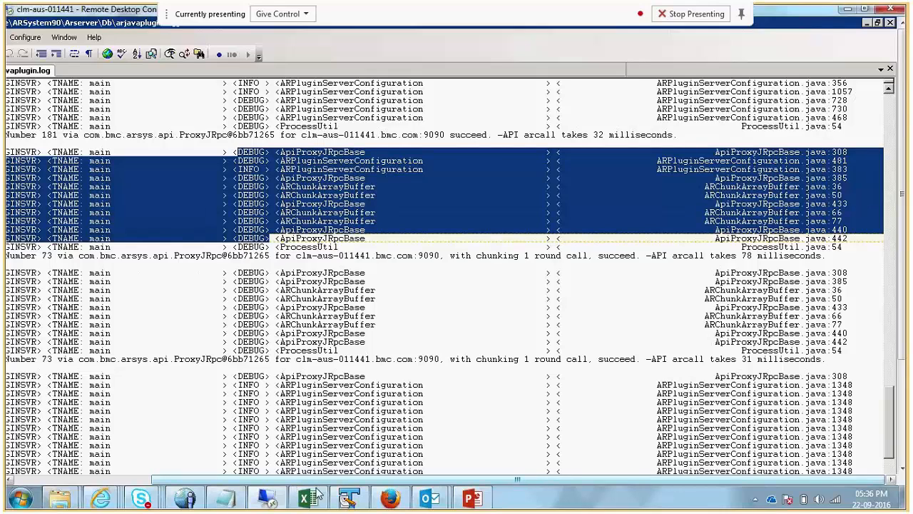
left_click_drag(339, 478, 394, 491)
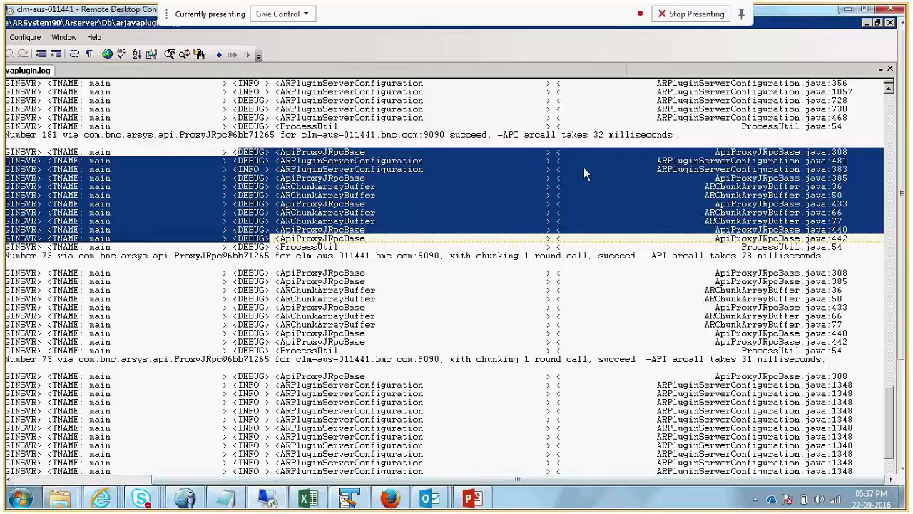
left_click(567, 177)
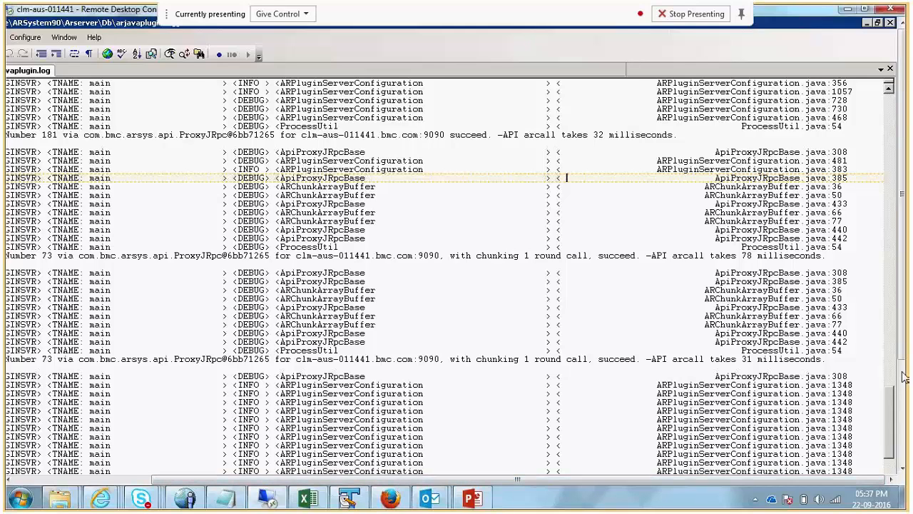
- Examine the timestamps and message texts of the arjavaplugin.log entries, from the recent ones back to the start of the file
left_click_drag(902, 356, 901, 414)
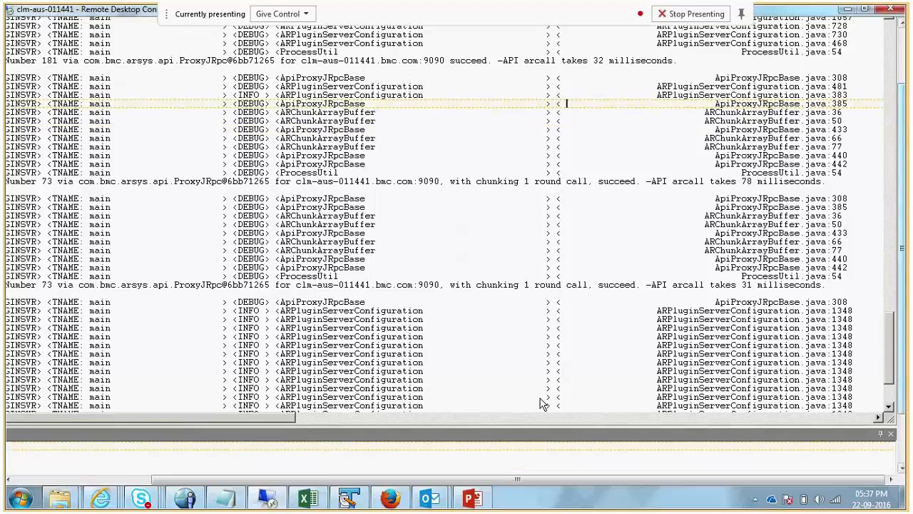
left_click_drag(279, 417, 552, 428)
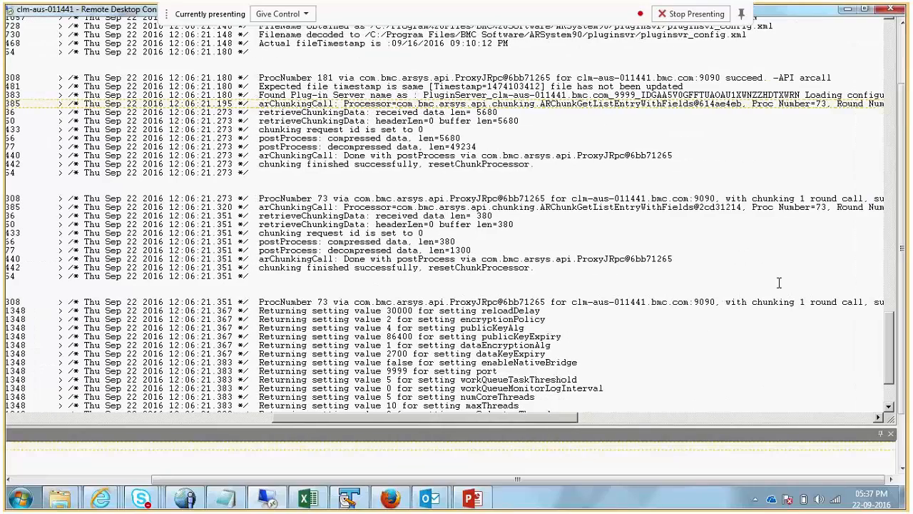
left_click_drag(889, 334, 881, 135)
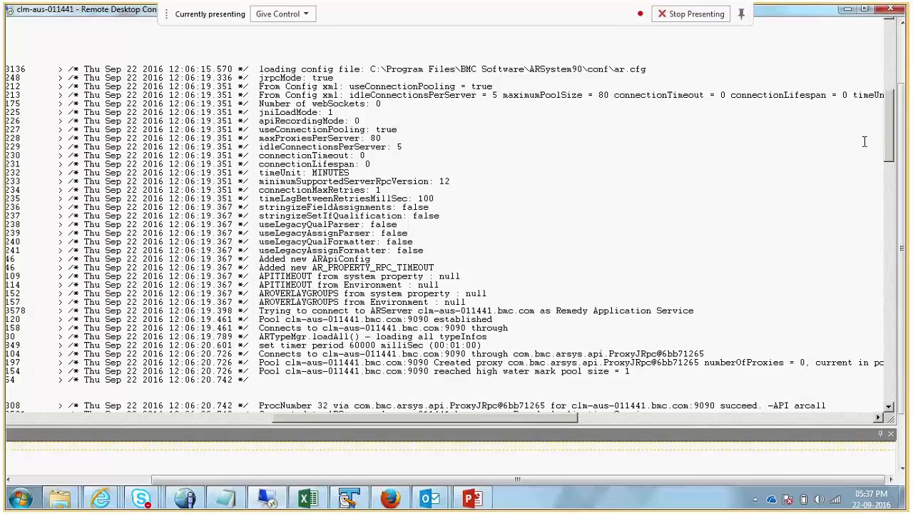
left_click(278, 502)
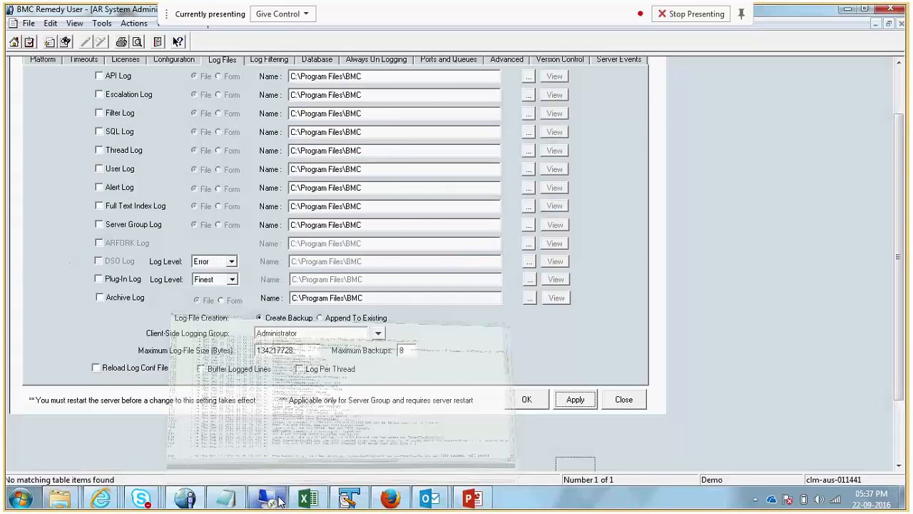
left_click(278, 502)
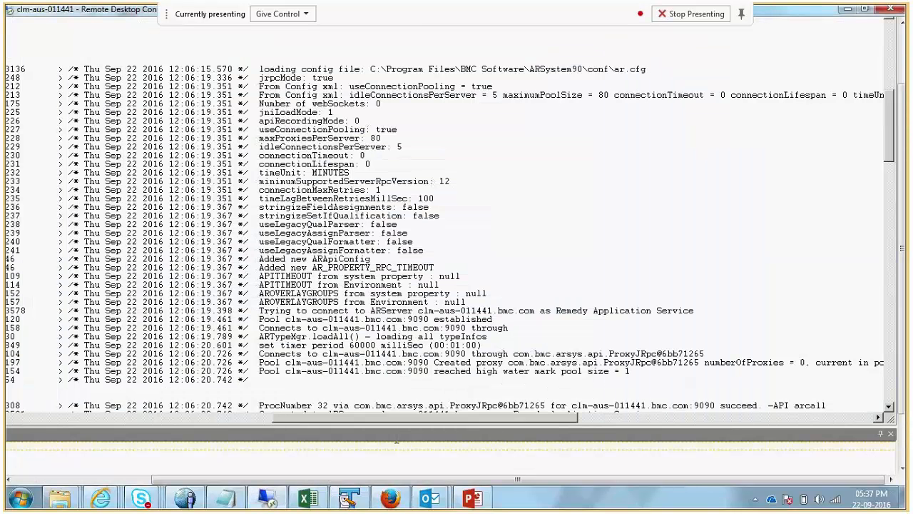
left_click_drag(895, 145, 894, 74)
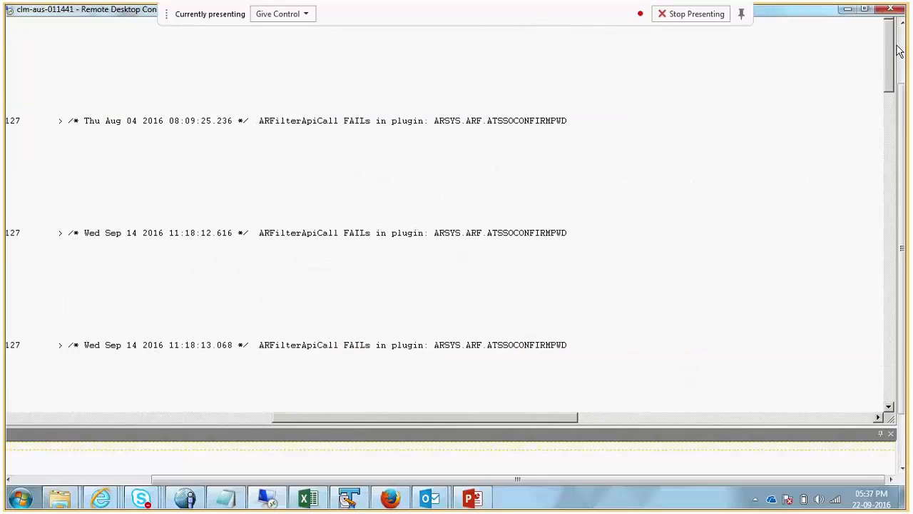
left_click_drag(832, 480, 493, 480)
left_click_drag(901, 257, 903, 175)
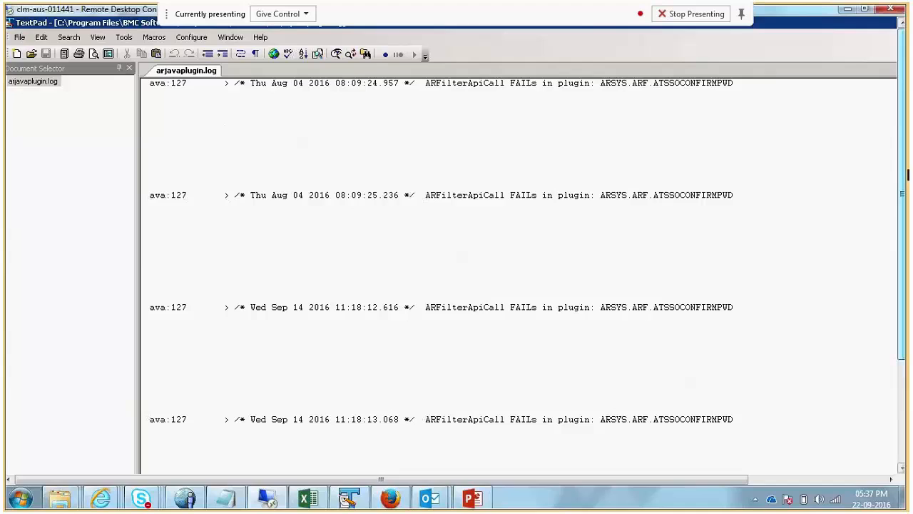
- Restore and close the TextPad window with arjavaplugin.log, and browse back to the ARSystem90\pluginsvr folder
left_click(879, 23)
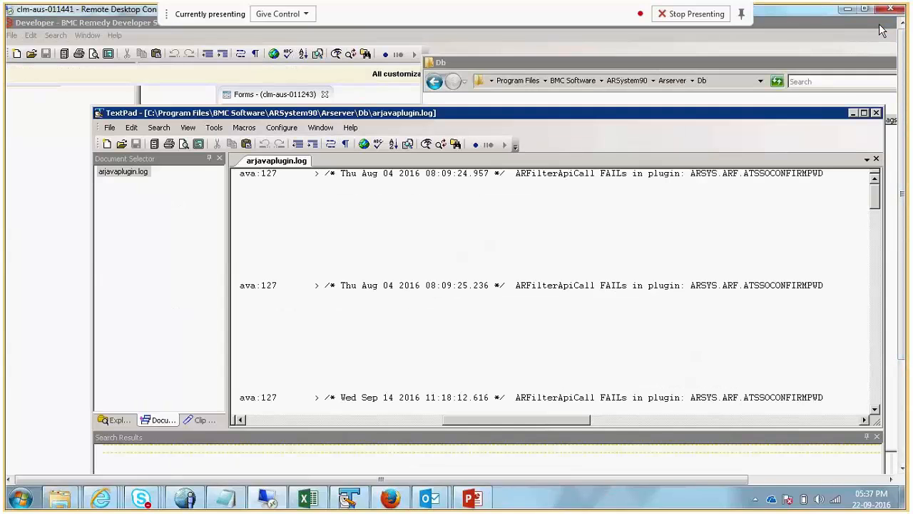
left_click(876, 113)
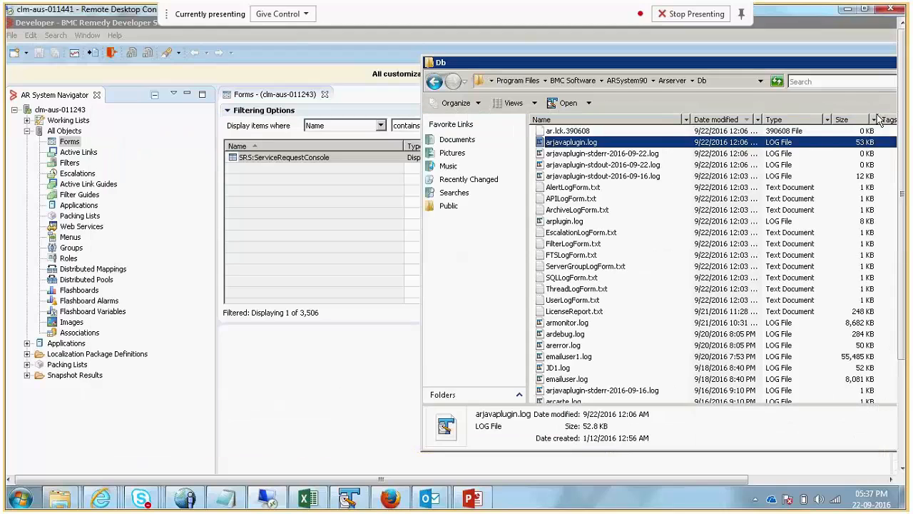
left_click(673, 81)
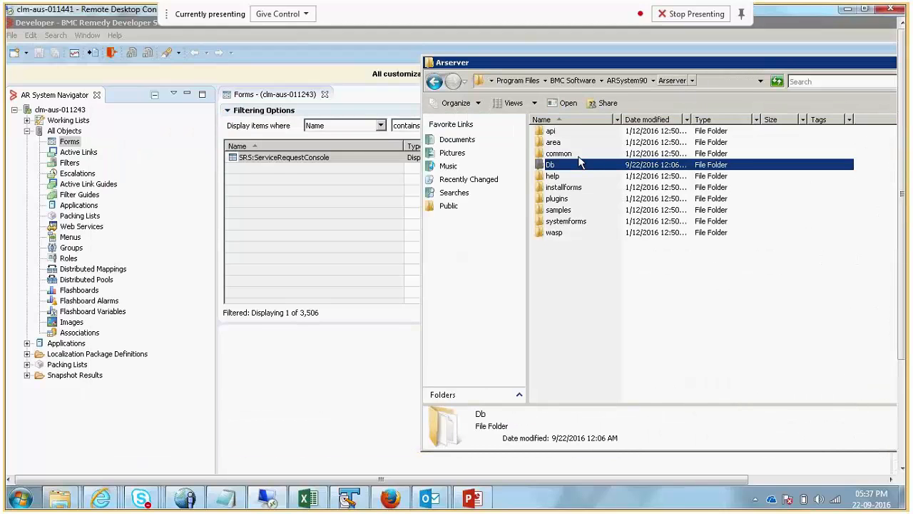
left_click(626, 81)
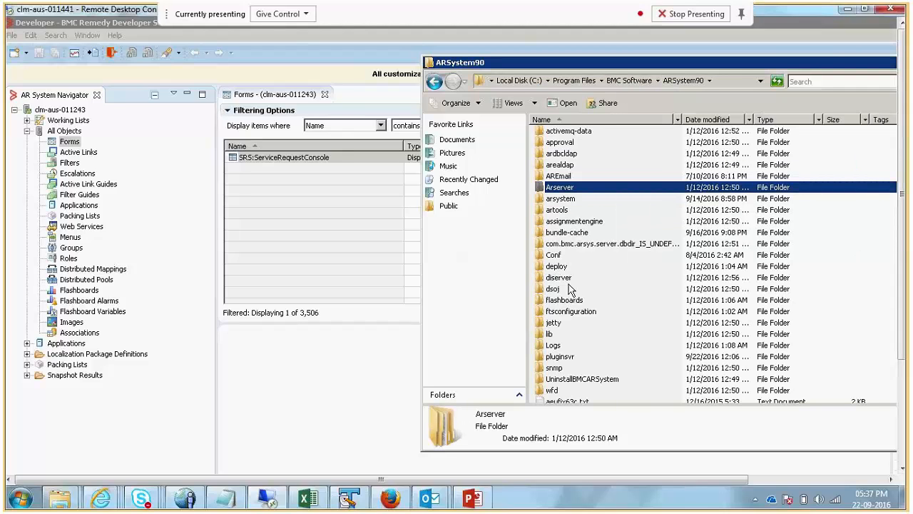
double_click(562, 358)
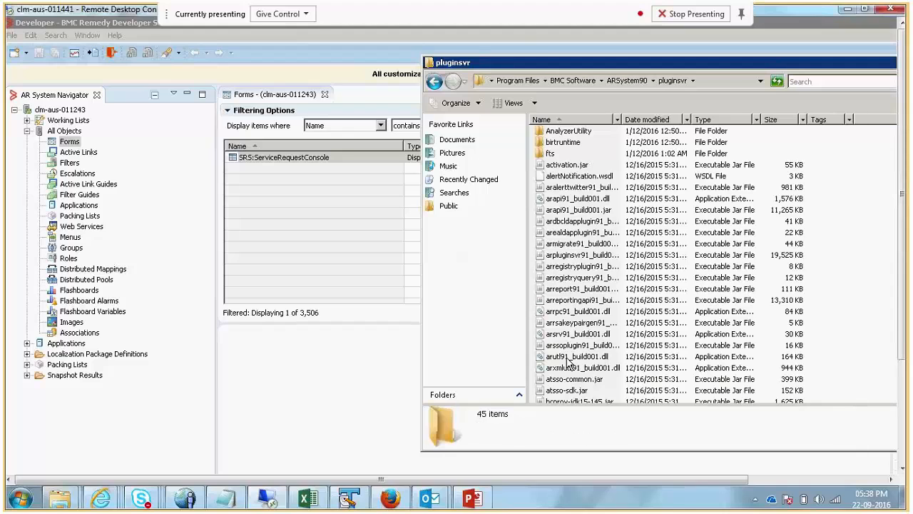
- Rename log4j_pluginsvr.xml in the pluginsvr folder as log4j_pluginsvr.xml-debug, accepting the file extension change
left_click(589, 266)
scroll(591, 275, "down", 7)
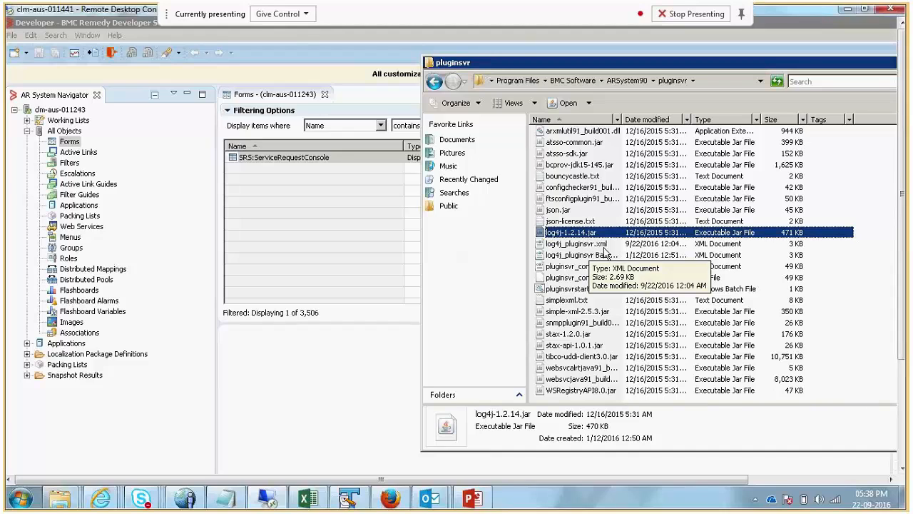
left_click(610, 255)
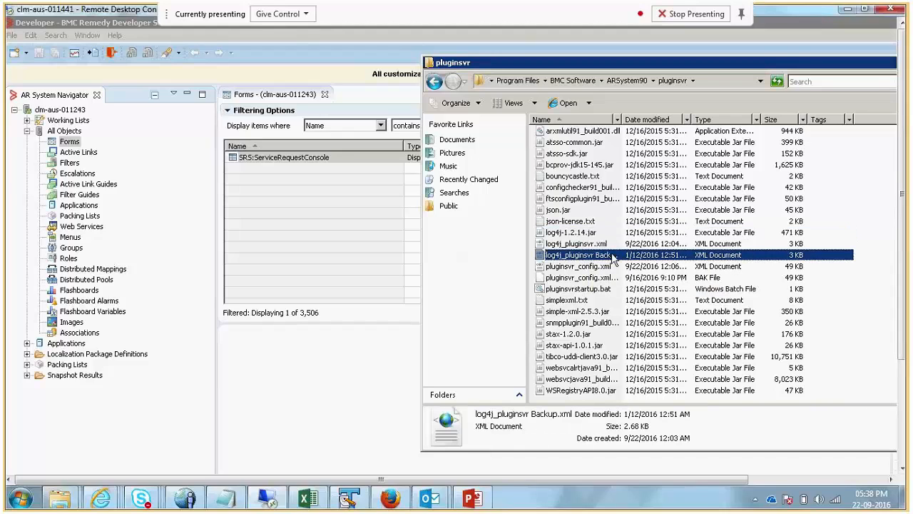
left_click(612, 245)
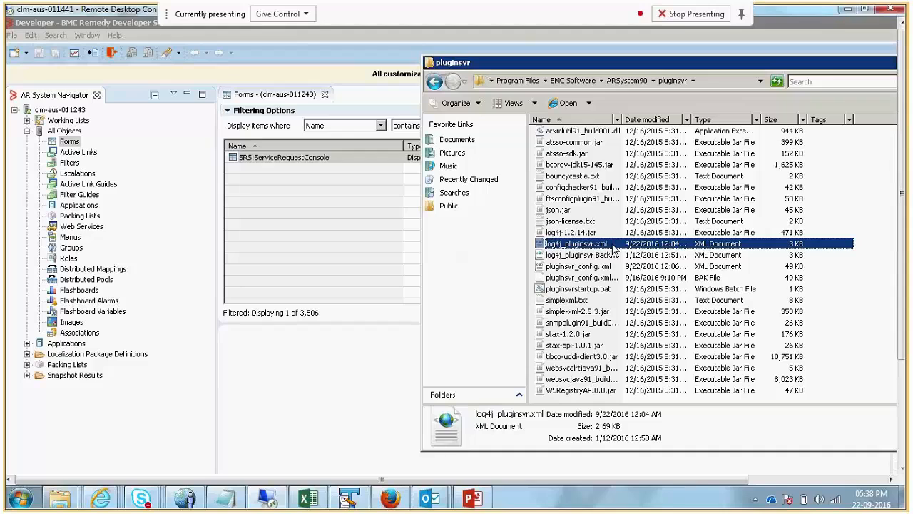
left_click(613, 245)
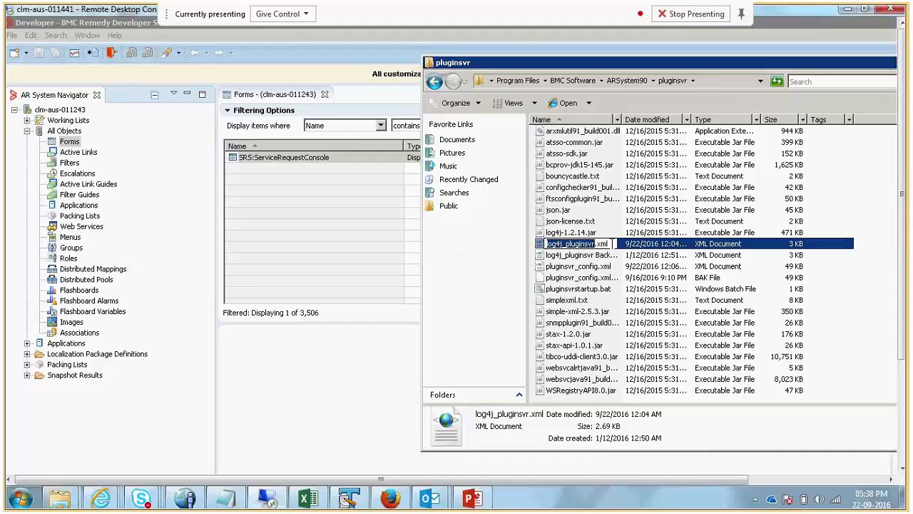
key("Right")
type("-debug")
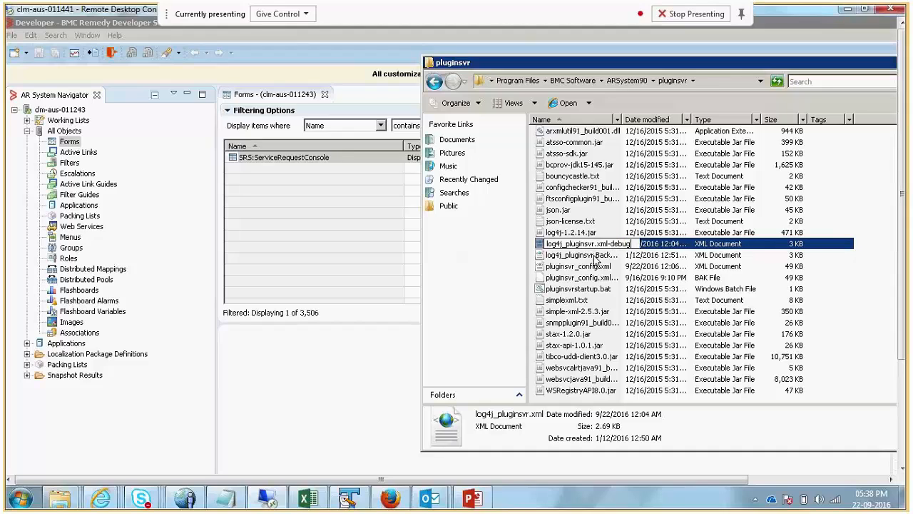
key("Return")
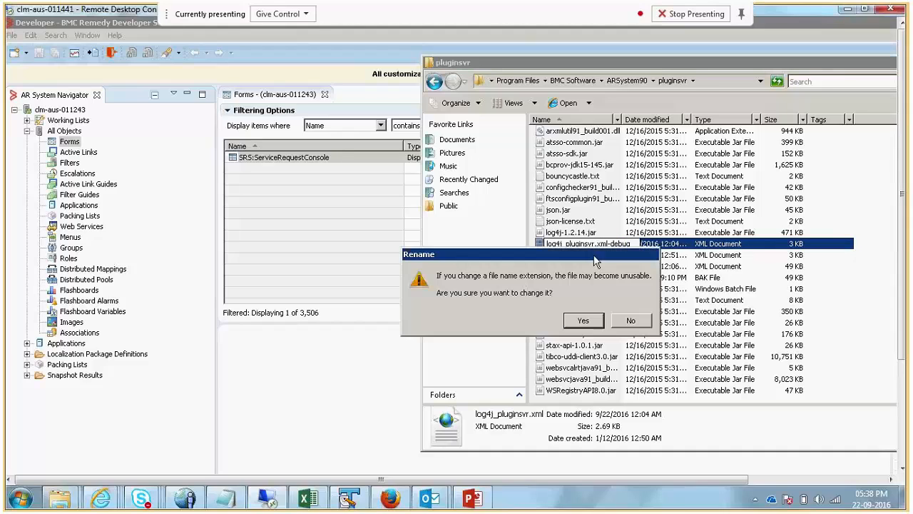
left_click(584, 321)
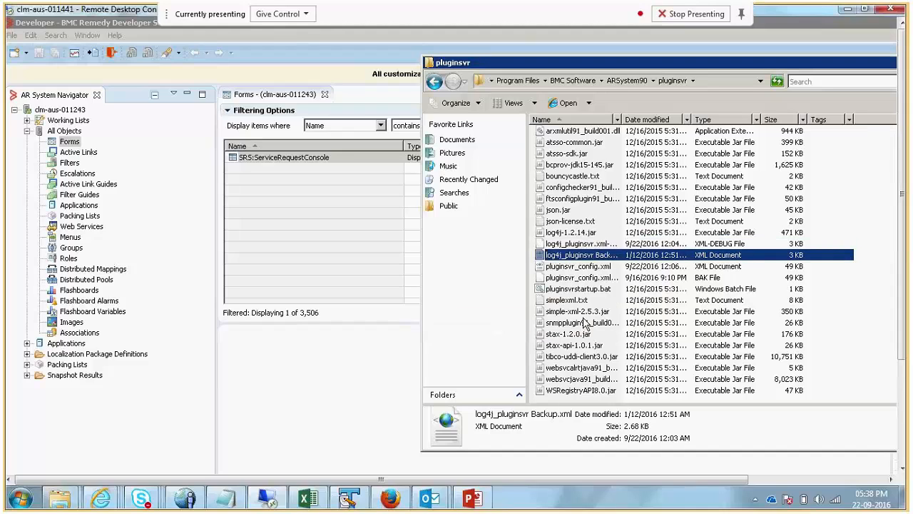
- Rename the backup file log4j_pluginsvr Backup.xml in the pluginsvr folder as log4j_pluginsvr.xml
left_click(605, 252)
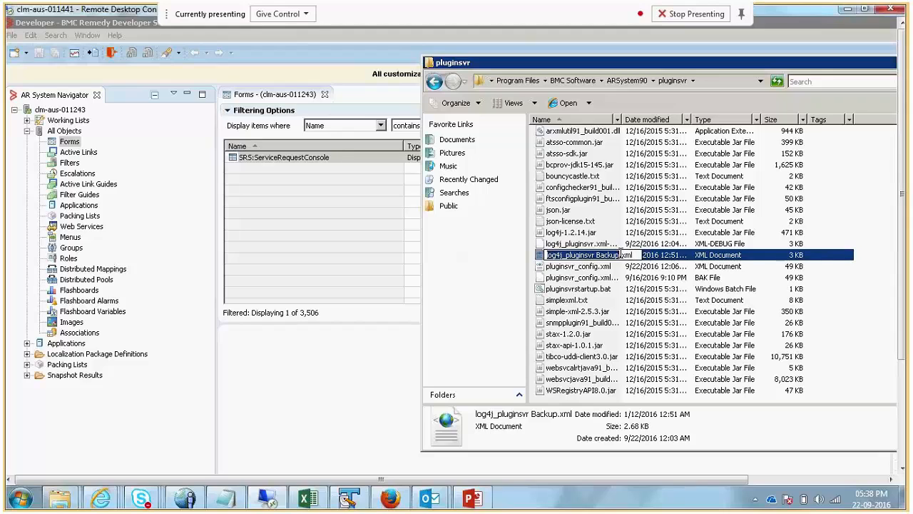
left_click(621, 254)
key("BackSpace")
key("BackSpace")
key("BackSpace")
key("BackSpace")
key("BackSpace")
key("BackSpace")
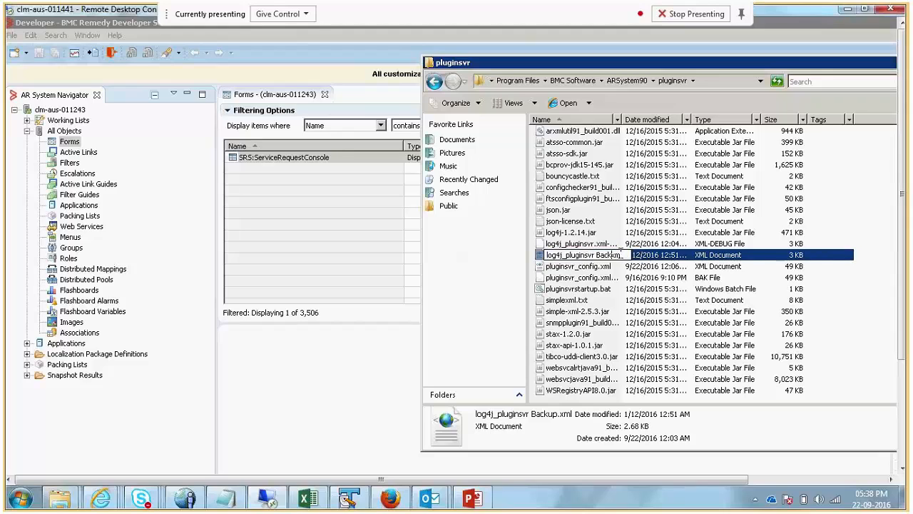
key("BackSpace")
key("Return")
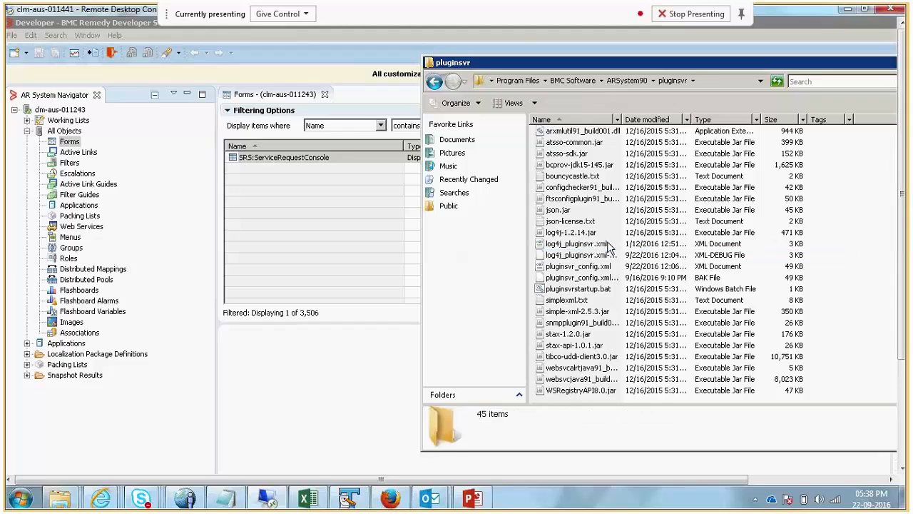
- Widen the Name column to fit the full file names and select the restored log4j_pluginsvr.xml
left_click(598, 255)
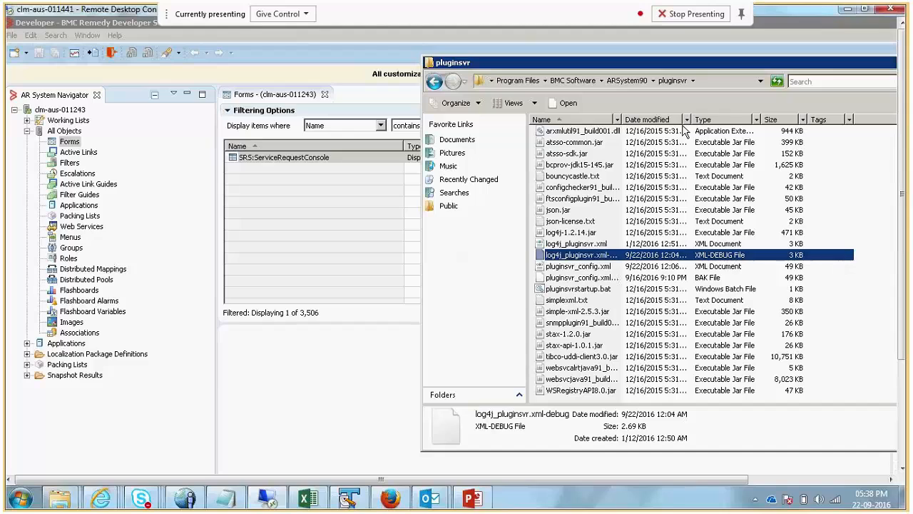
double_click(620, 119)
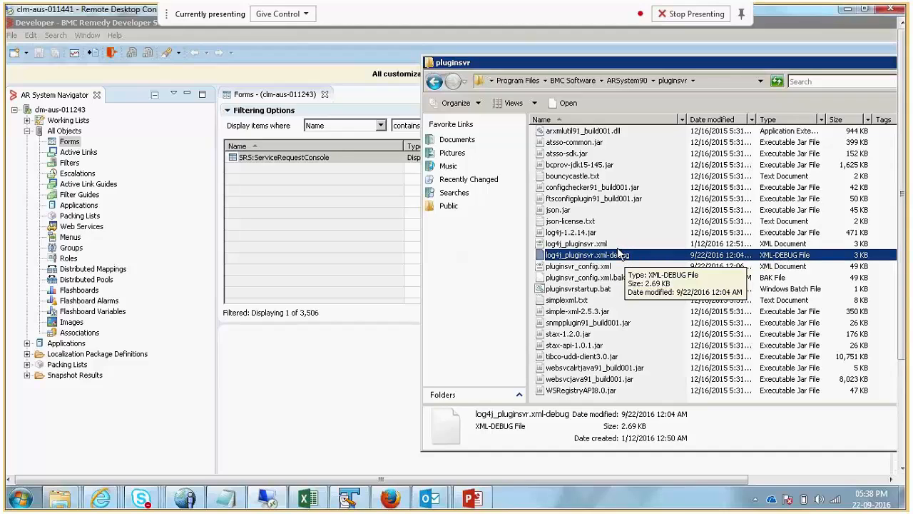
left_click(618, 247)
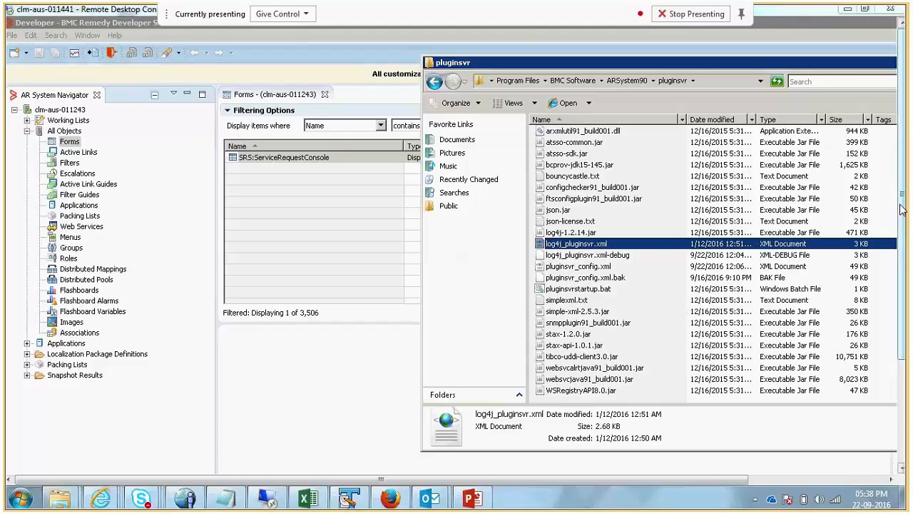
- Open Windows Task Manager on the remote server, maximize it, and sort the processes by image name
left_click_drag(903, 209, 908, 383)
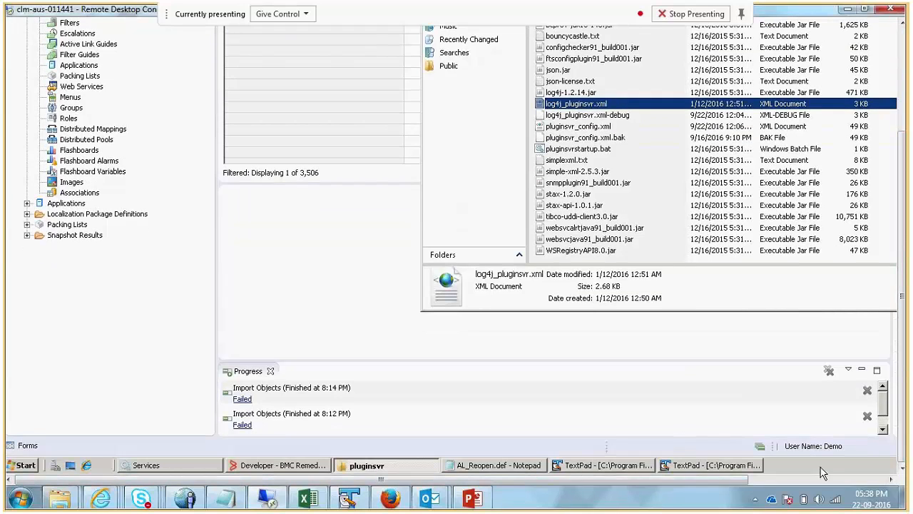
right_click(822, 472)
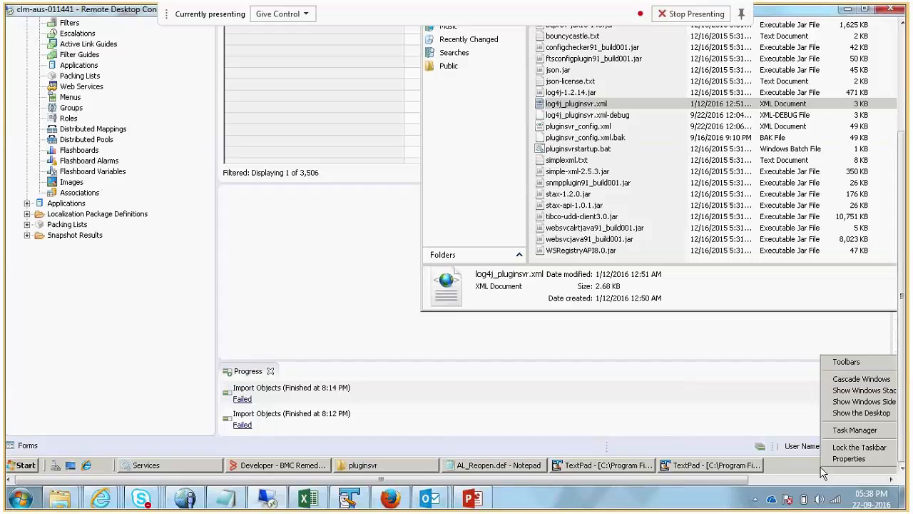
left_click(854, 429)
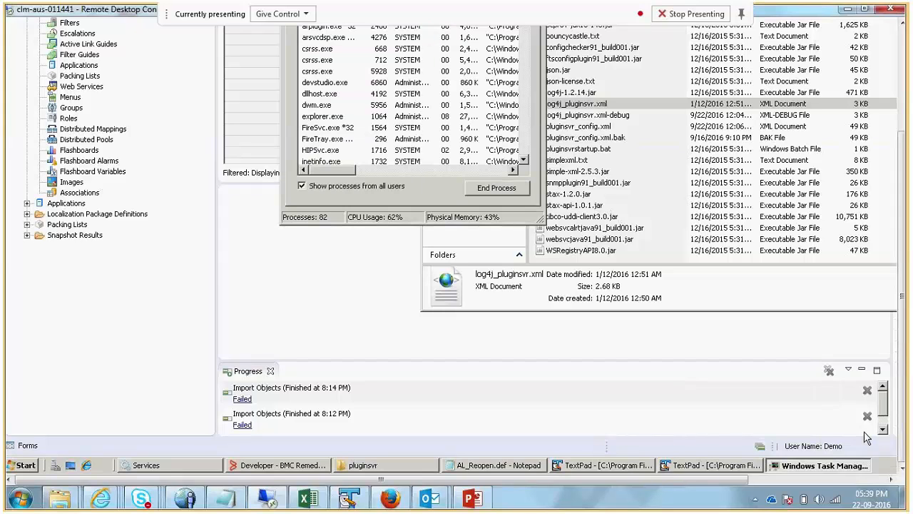
left_click_drag(897, 357, 900, 262)
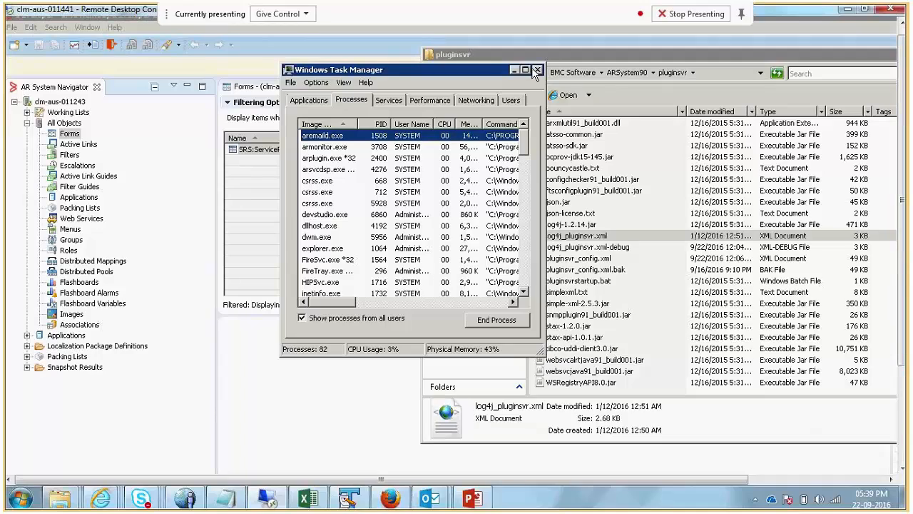
left_click(526, 70)
left_click(230, 69)
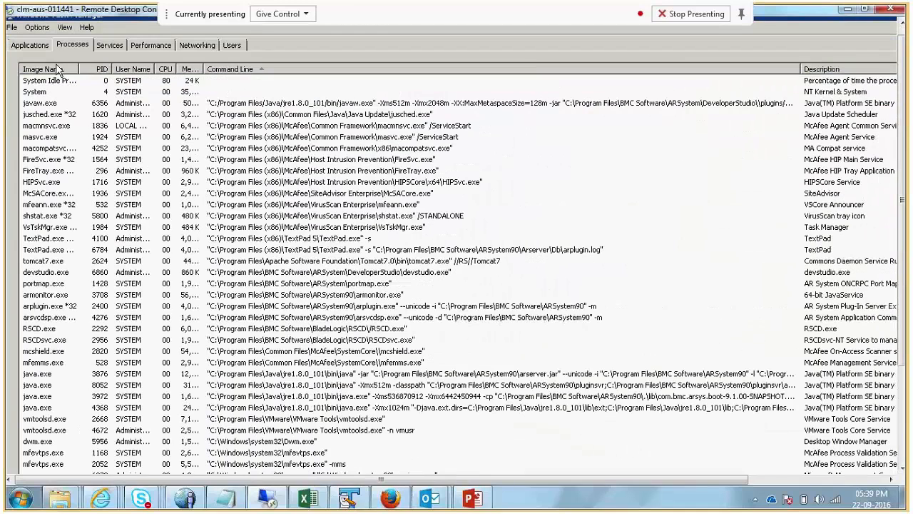
left_click(59, 69)
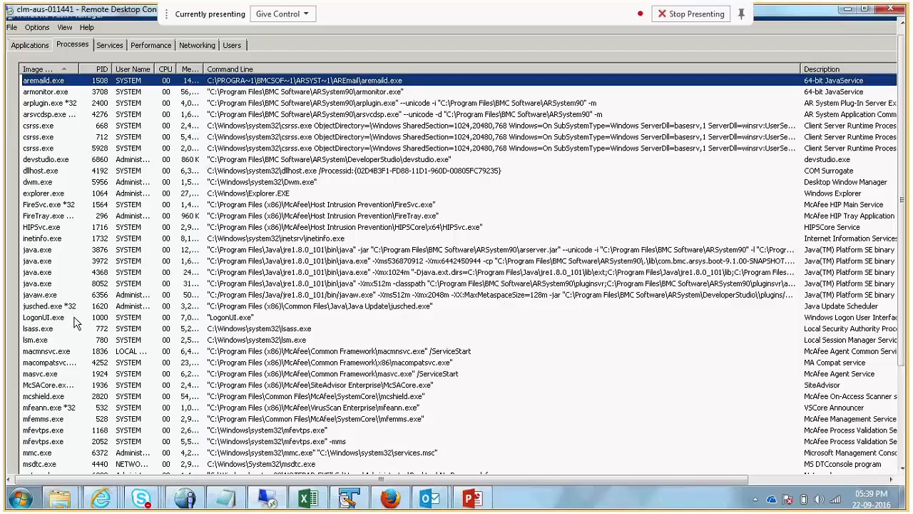
- End the java.exe process whose command line has the ARSystem90\pluginsvr classpath, confirming the termination
left_click(55, 252)
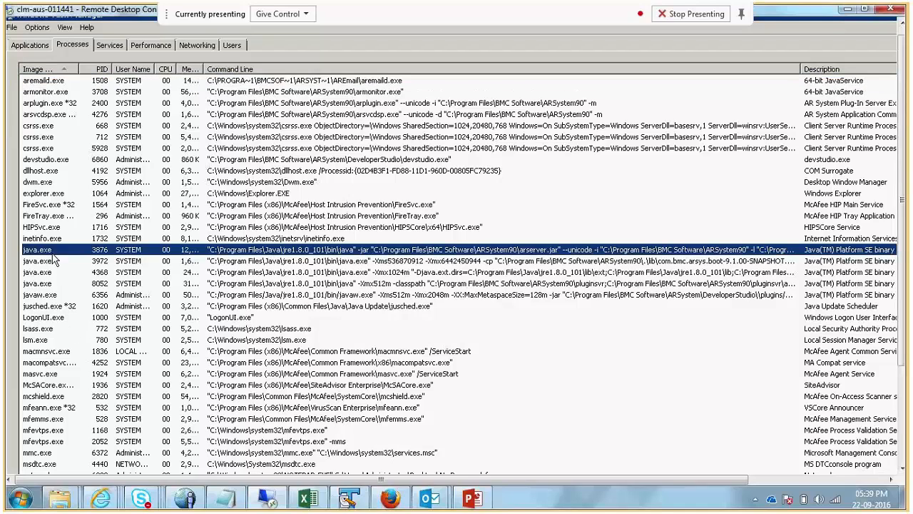
left_click(560, 285)
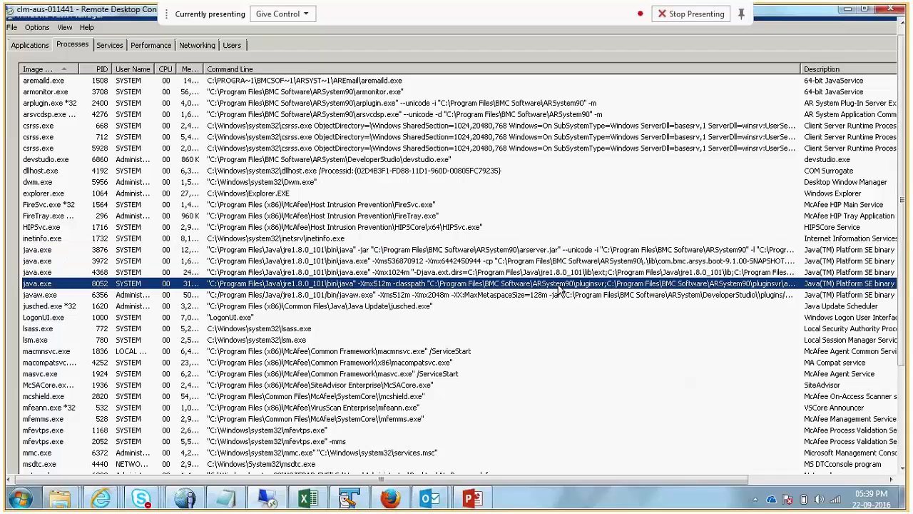
right_click(559, 285)
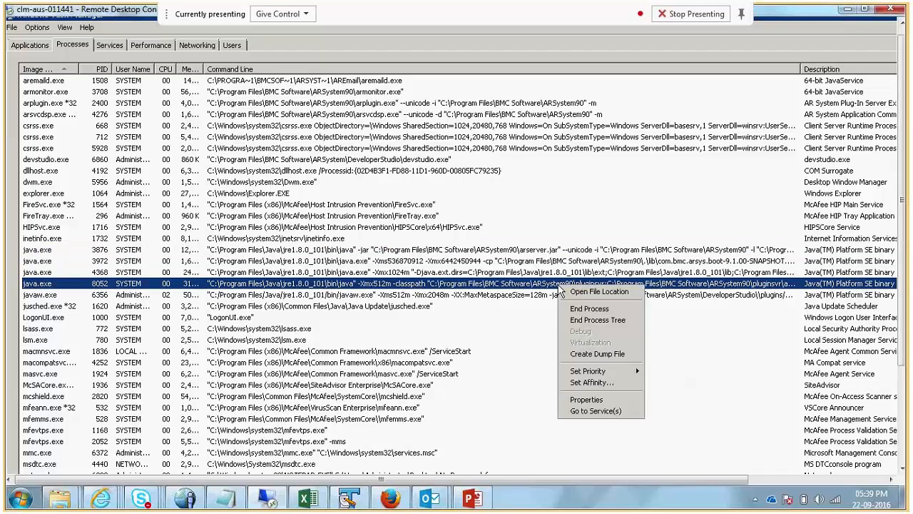
left_click(589, 309)
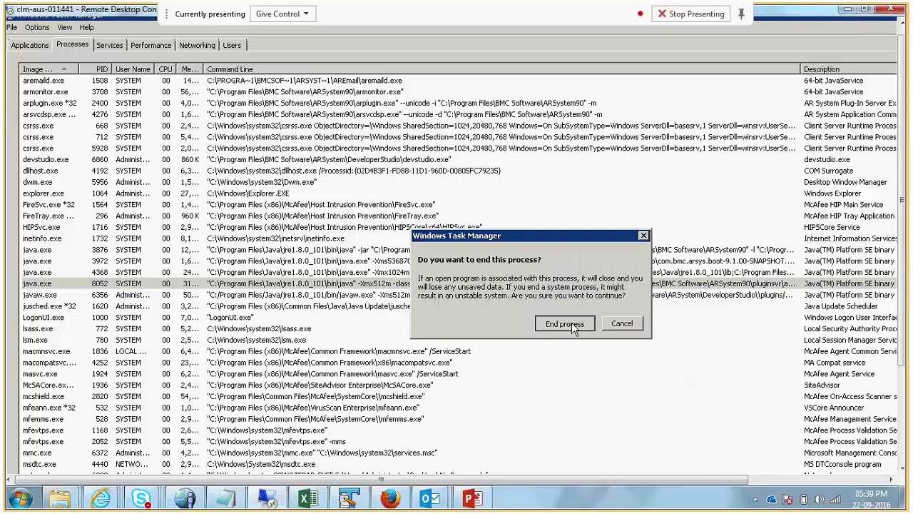
left_click(565, 324)
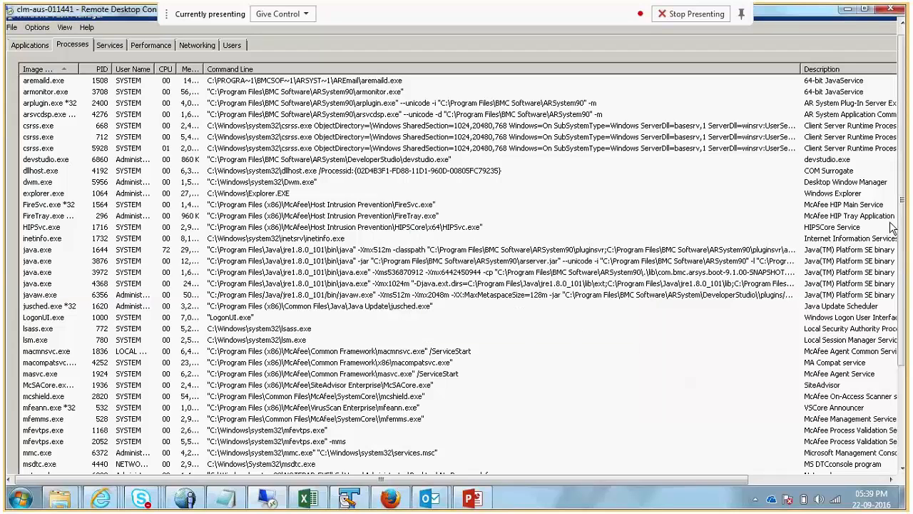
left_click_drag(903, 227, 907, 200)
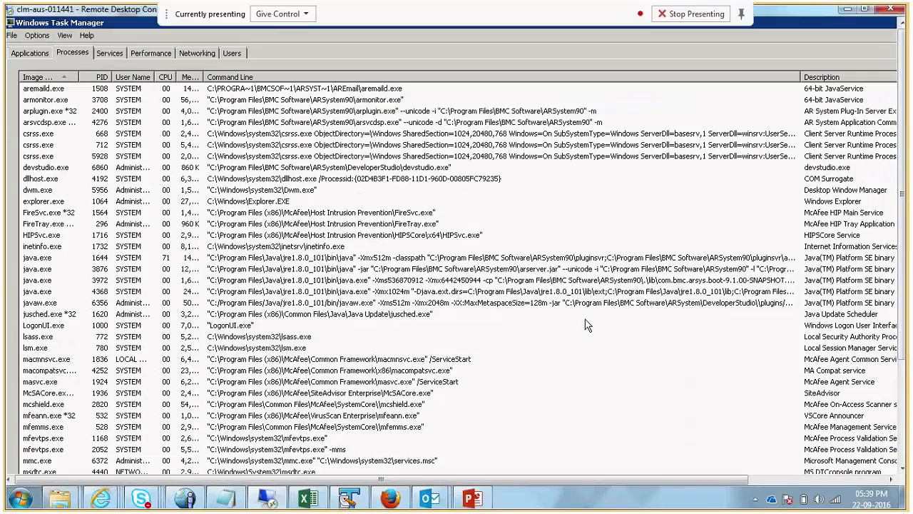